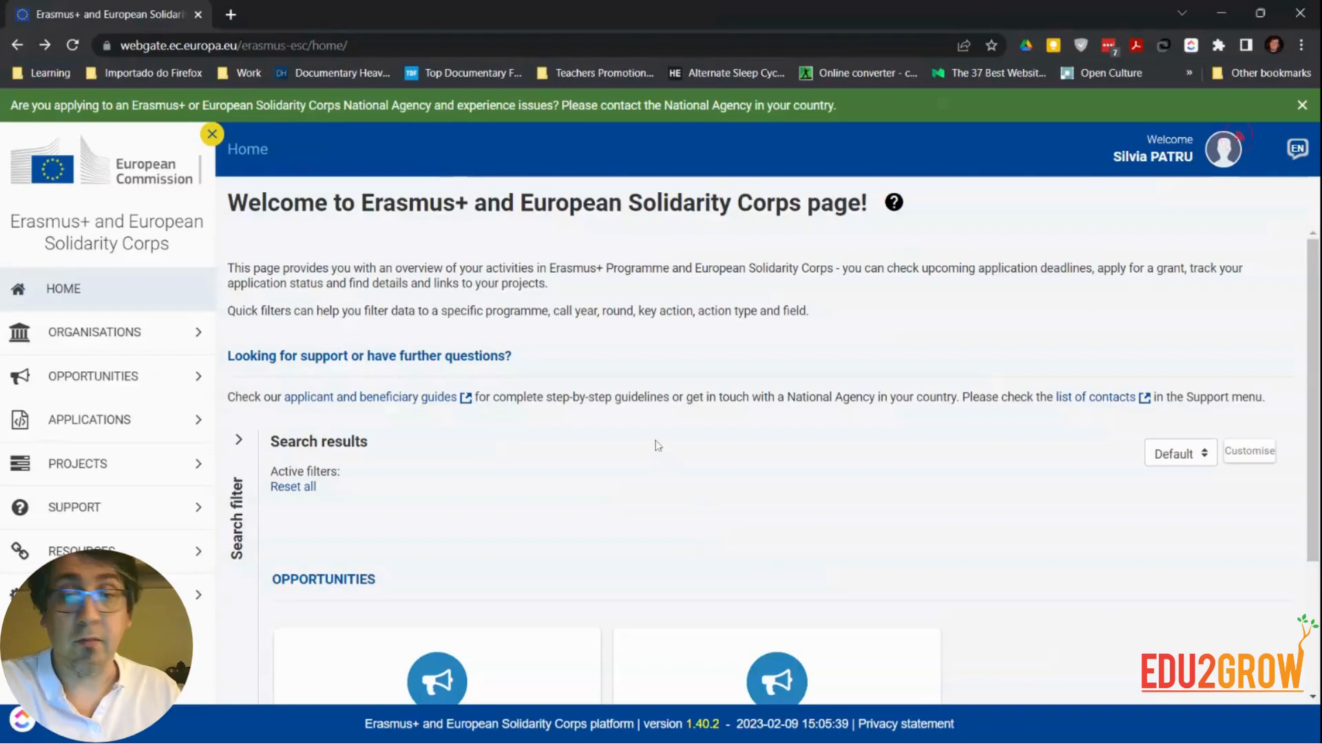
Step: Open the Erasmus+ opportunities from the home page and reload the page so its labels load properly
scroll(655, 445, "down", 3)
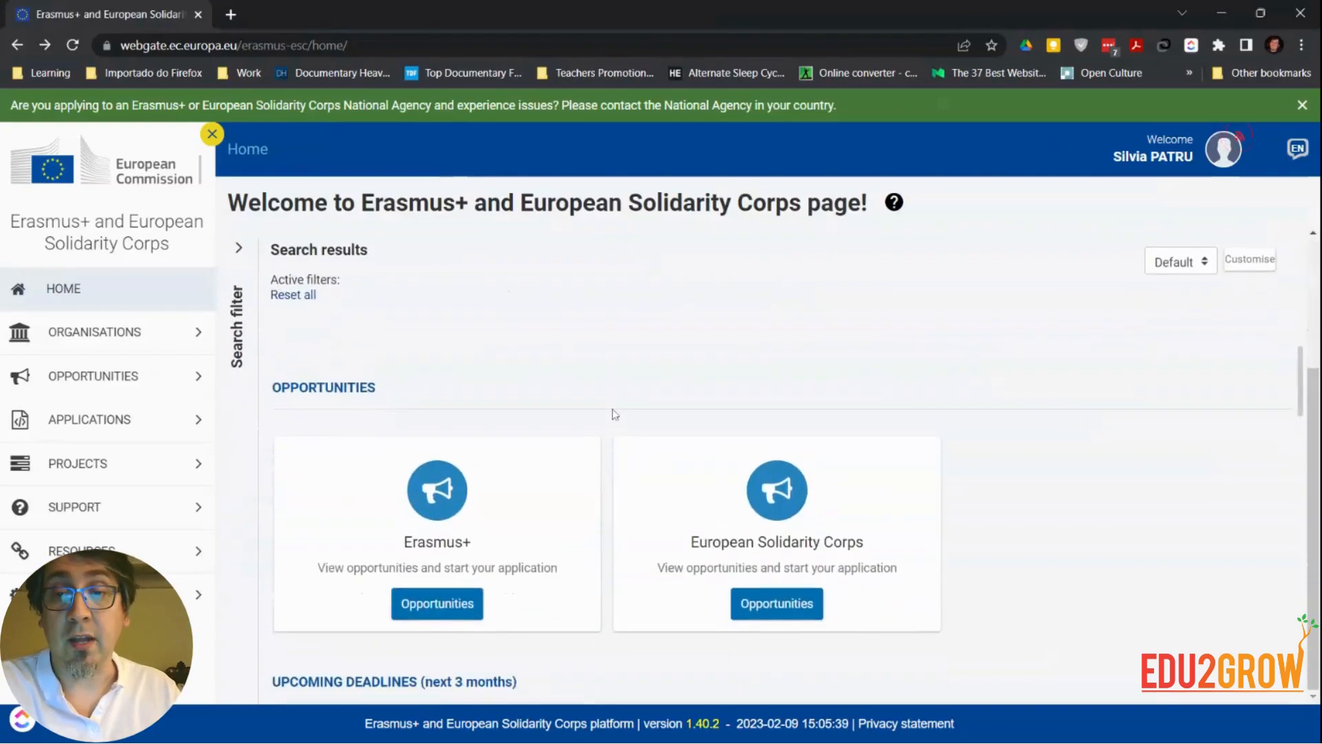
left_click(442, 605)
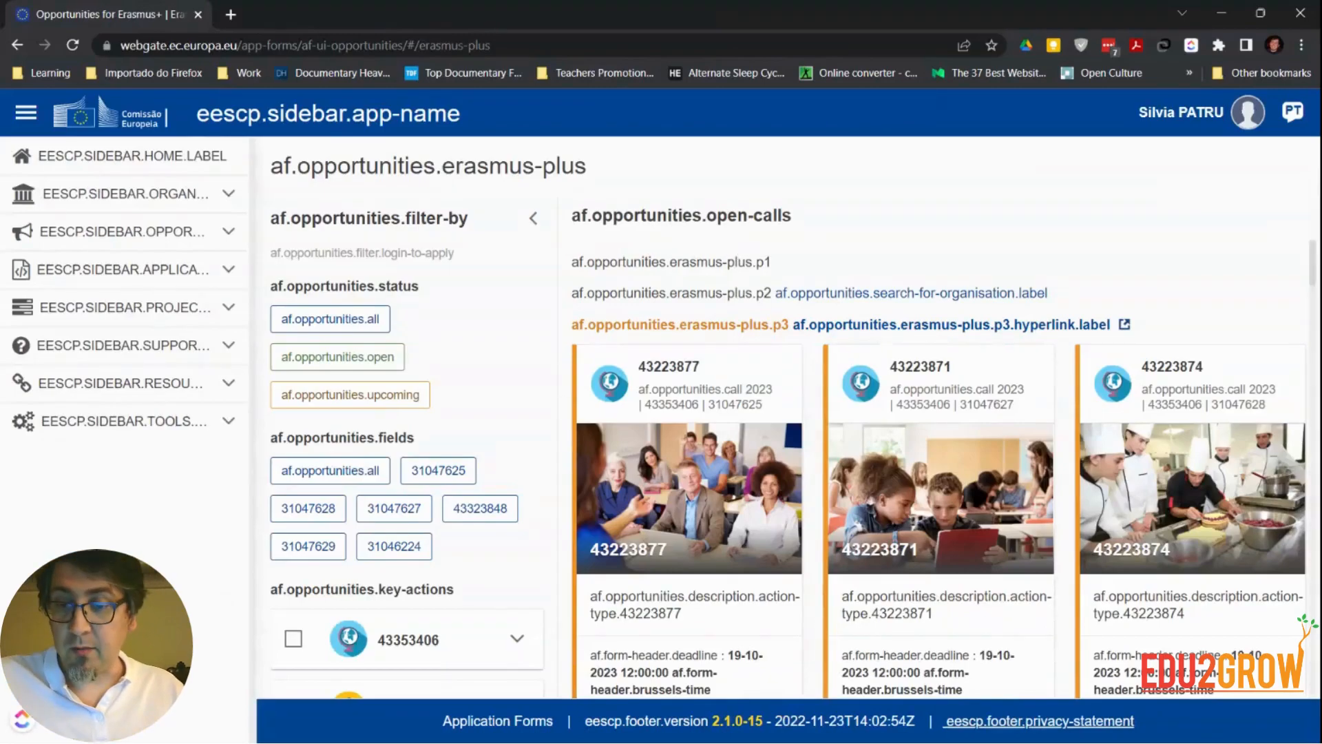
key("F5")
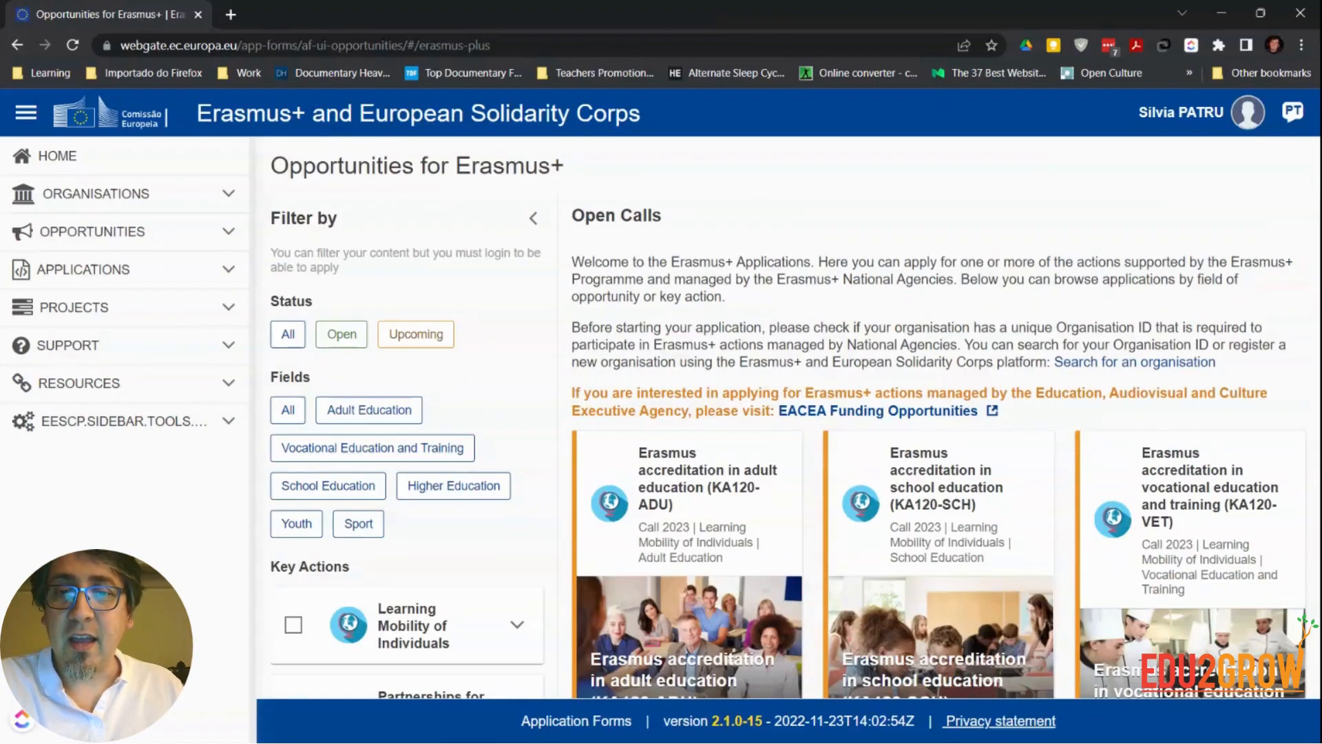
Step: Find the open call for accredited school education mobility projects (KA121-SCH) and apply by opening the existing draft
scroll(772, 273, "down", 6)
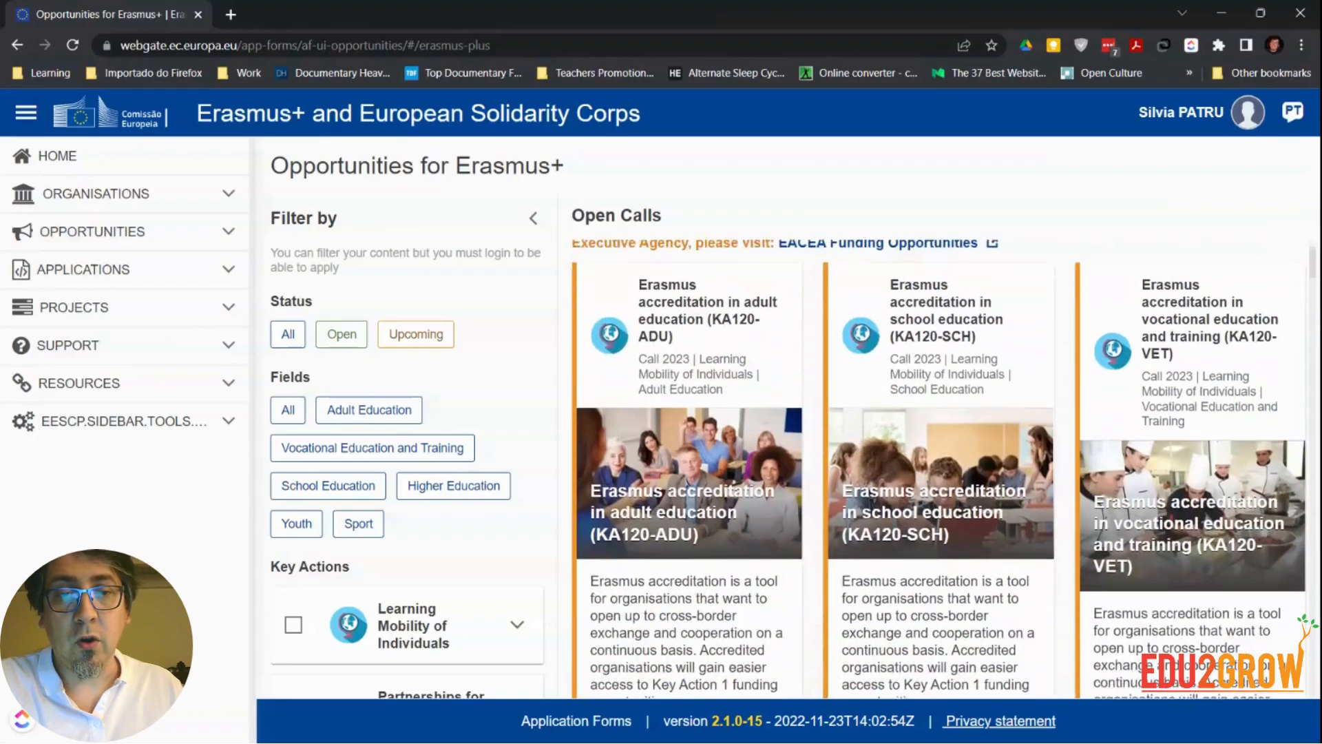
scroll(771, 273, "down", 1)
scroll(940, 468, "up", 6)
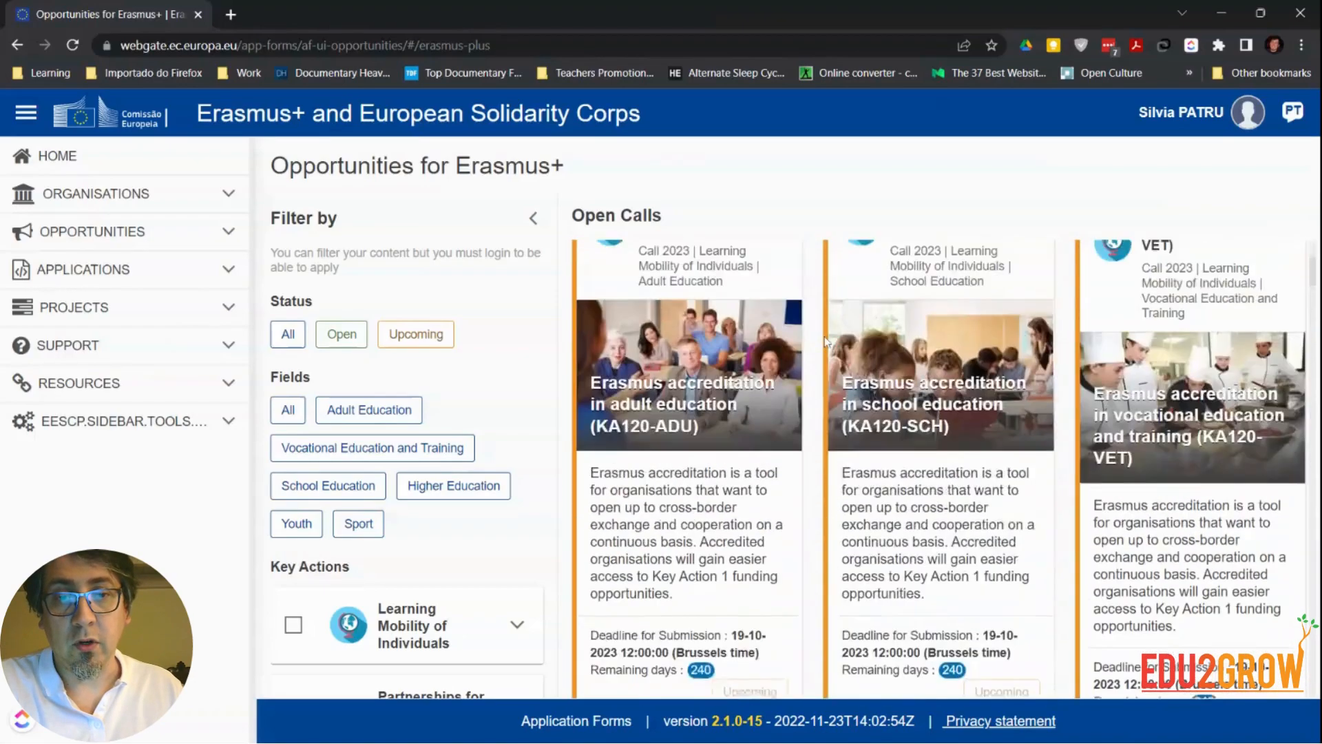
scroll(940, 469, "down", 7)
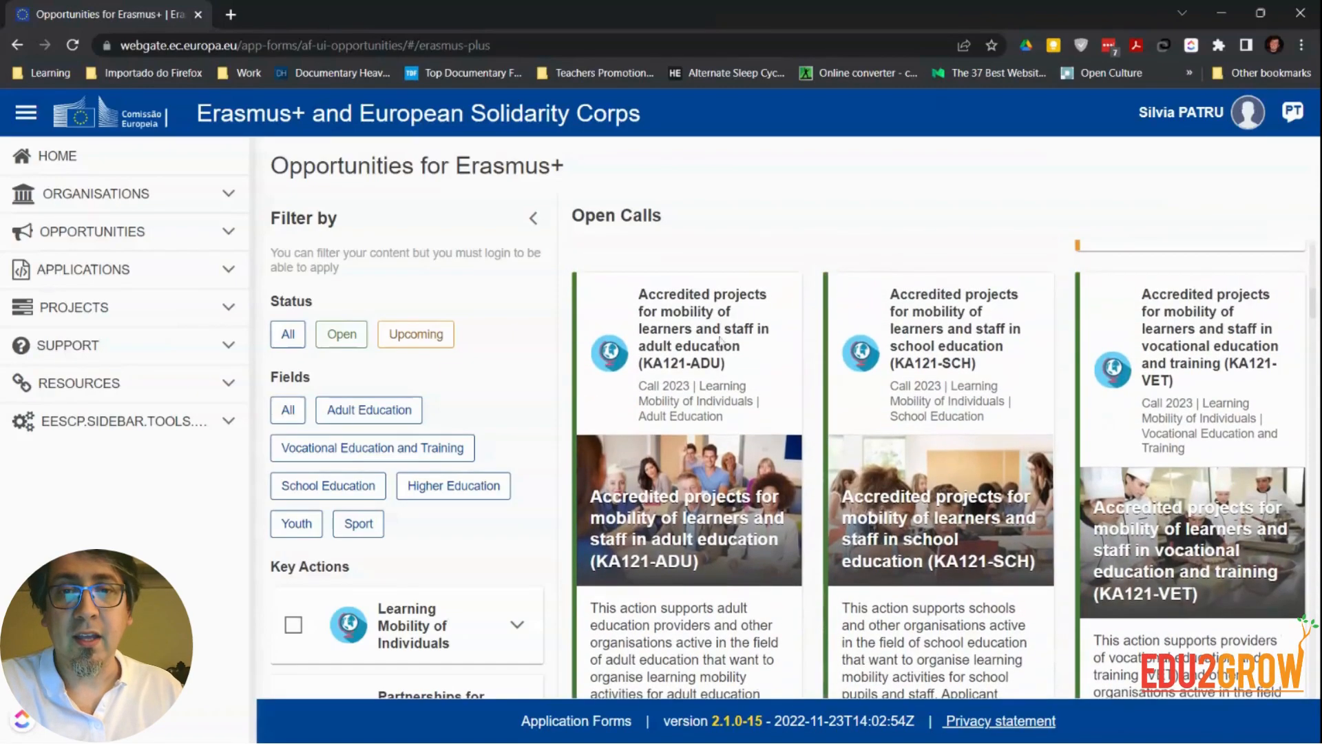
scroll(923, 360, "down", 1)
scroll(923, 359, "up", 1)
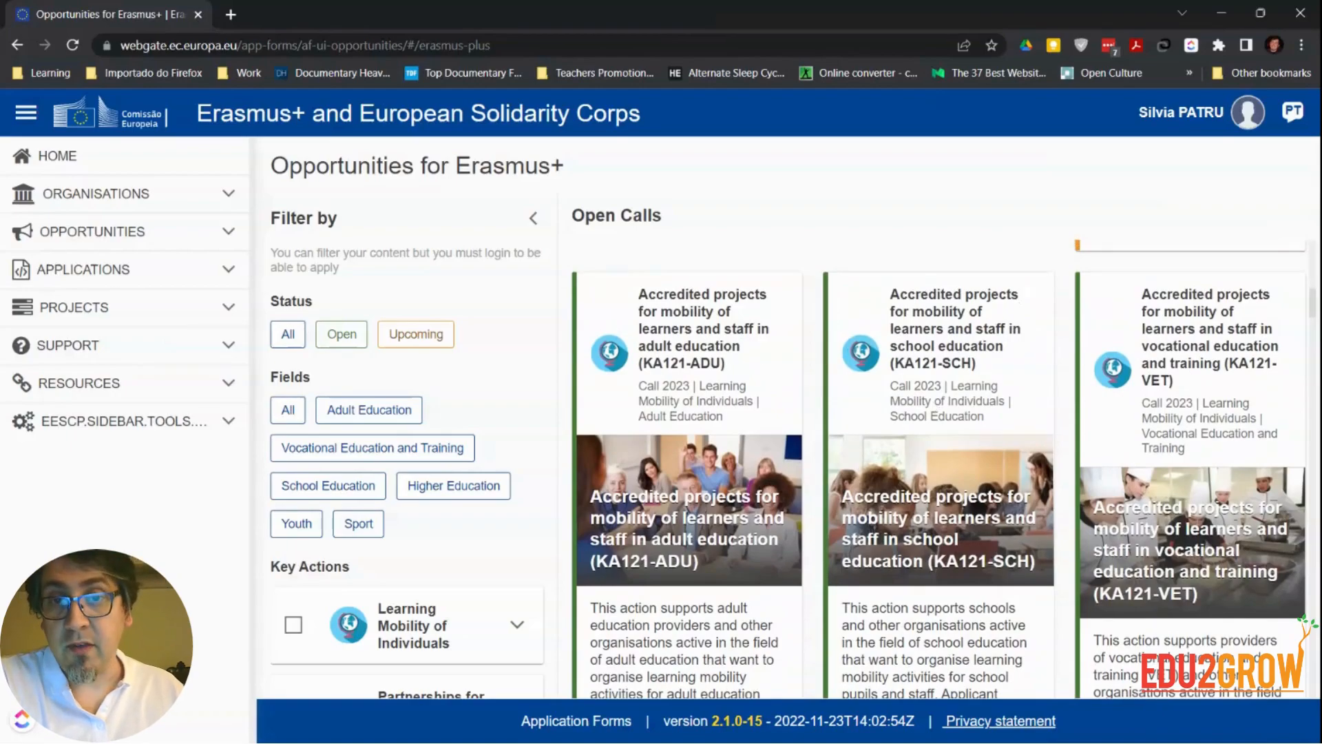
scroll(1005, 482, "down", 5)
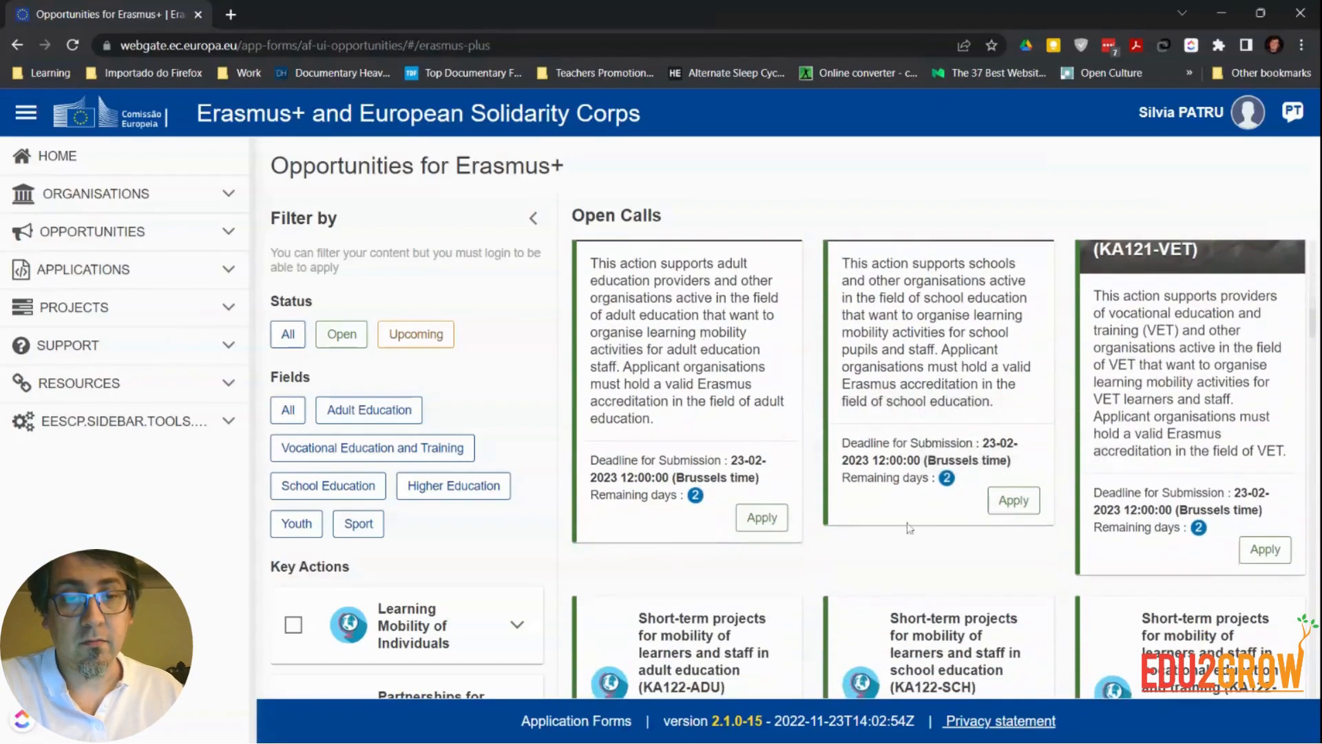
left_click(1011, 509)
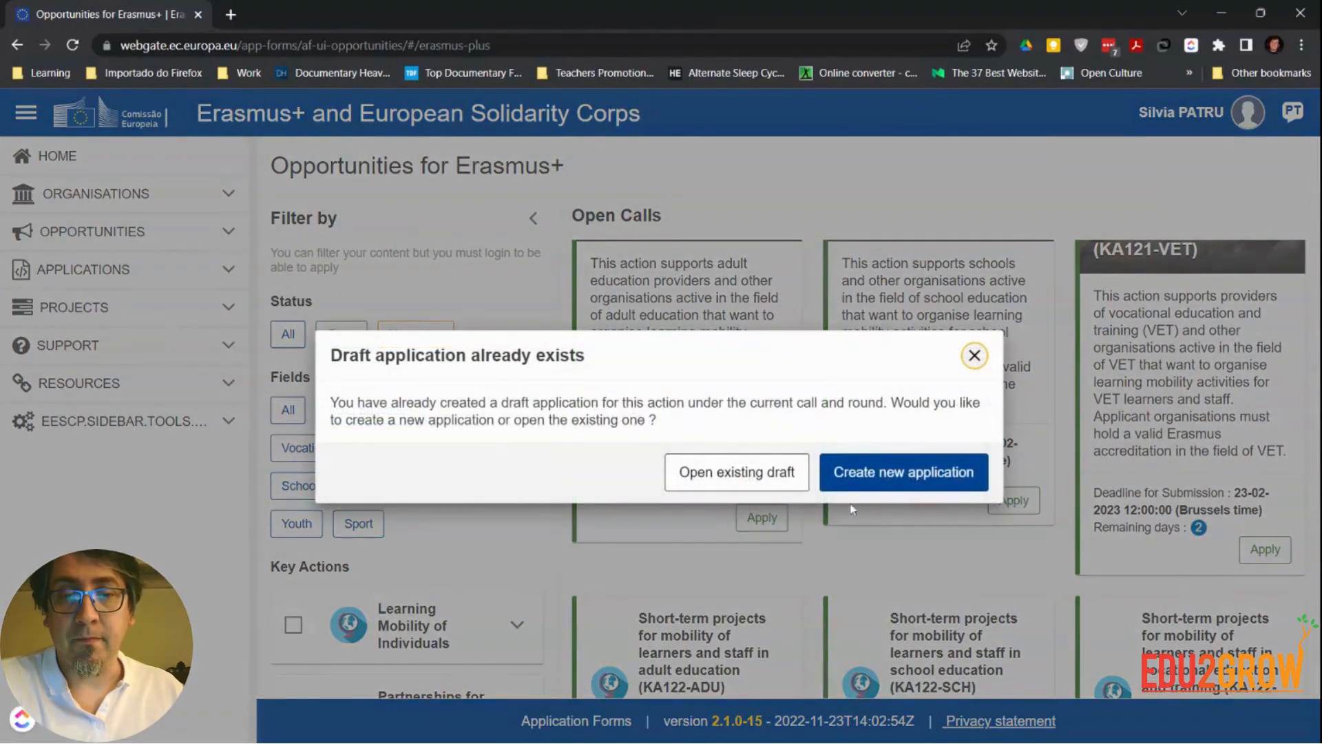
left_click(734, 473)
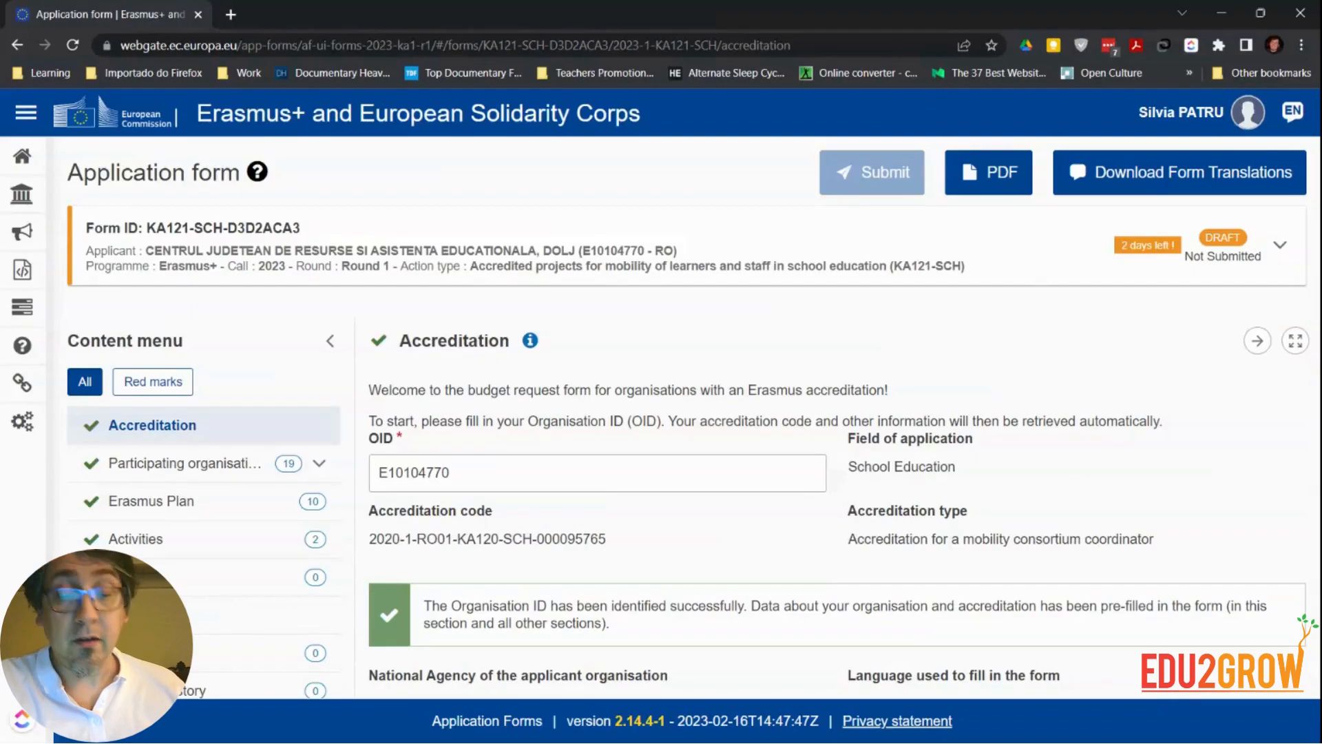
Step: Review the Accreditation section of the application form, including the organisation ID, National Agency, form language and grant agreement dates
scroll(837, 529, "down", 5)
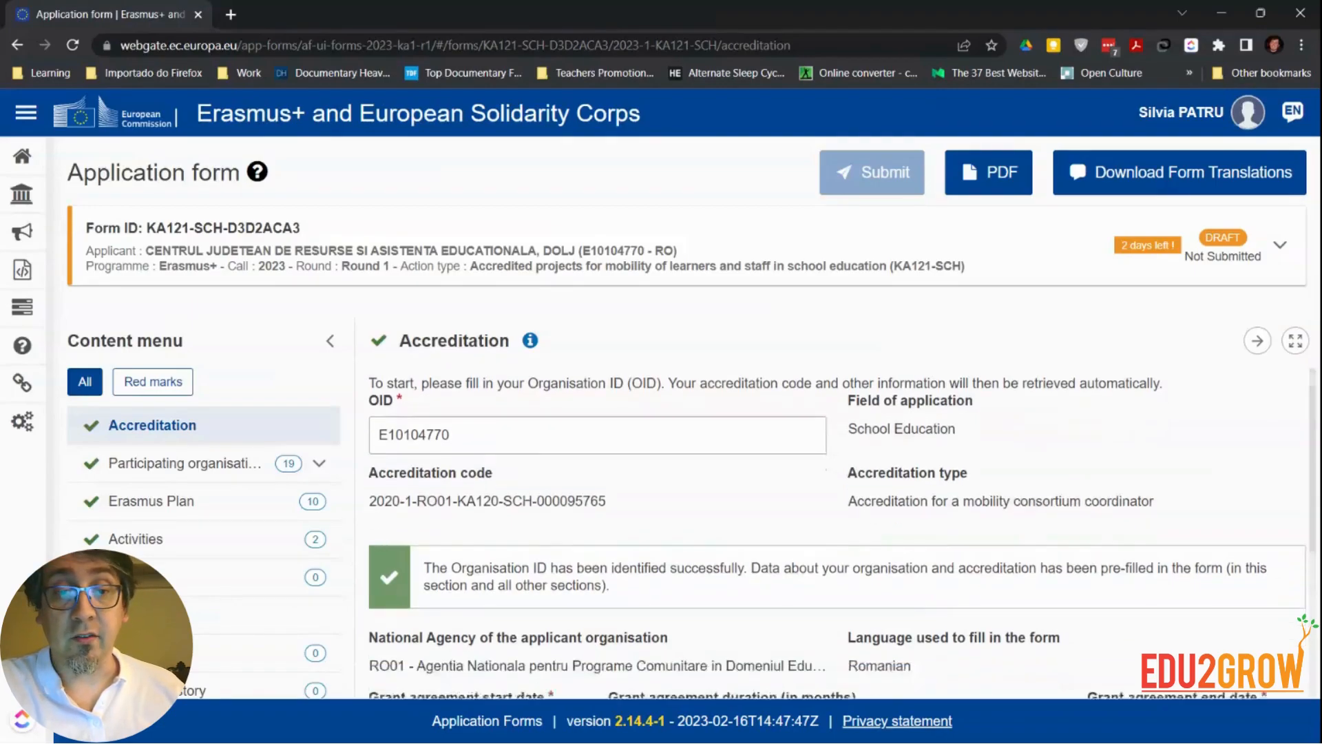
scroll(763, 449, "up", 5)
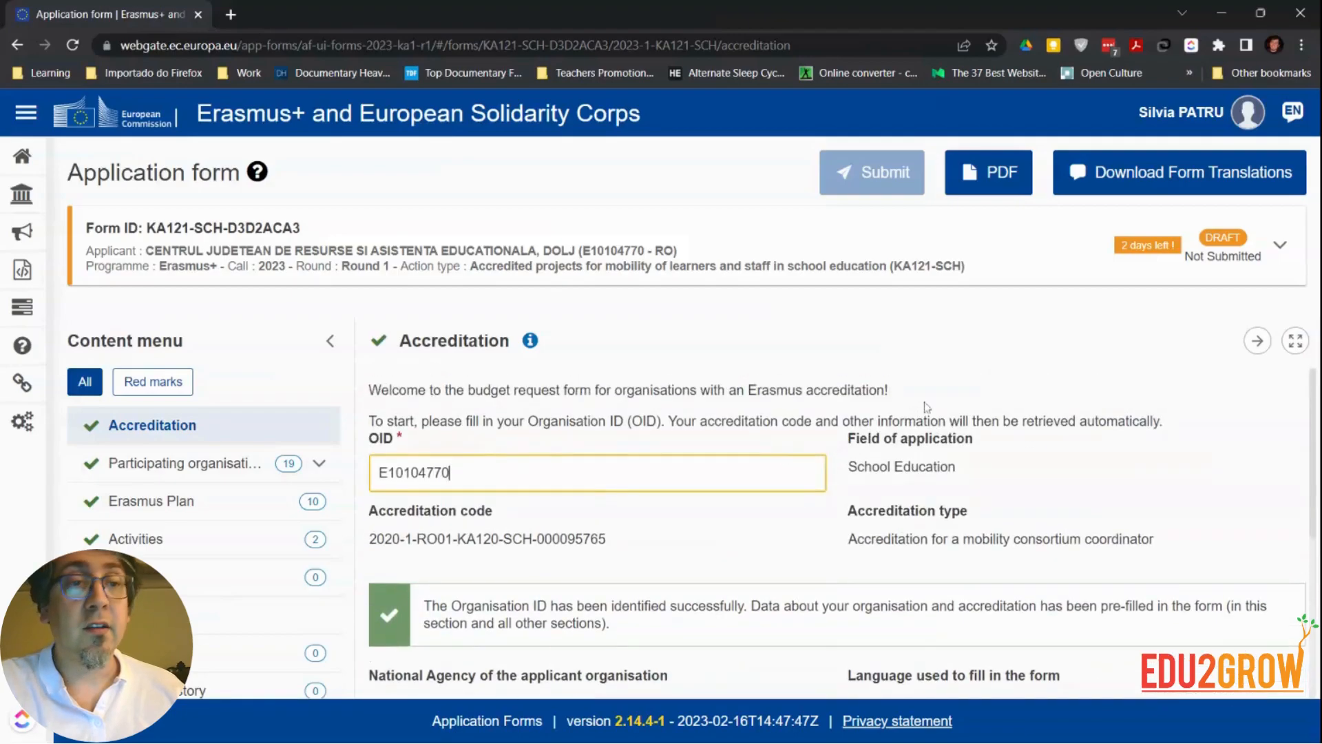
scroll(901, 484, "down", 2)
scroll(901, 484, "down", 3)
scroll(891, 502, "up", 5)
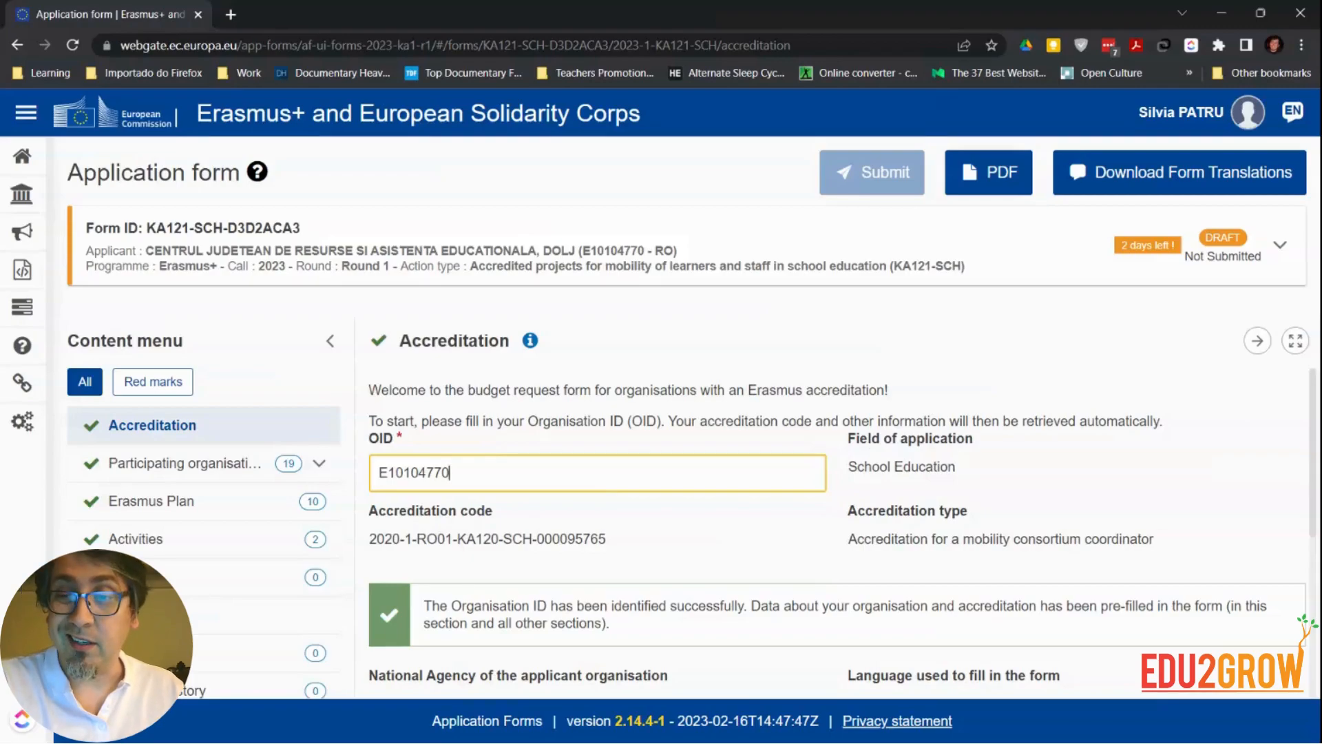
scroll(1078, 365, "down", 4)
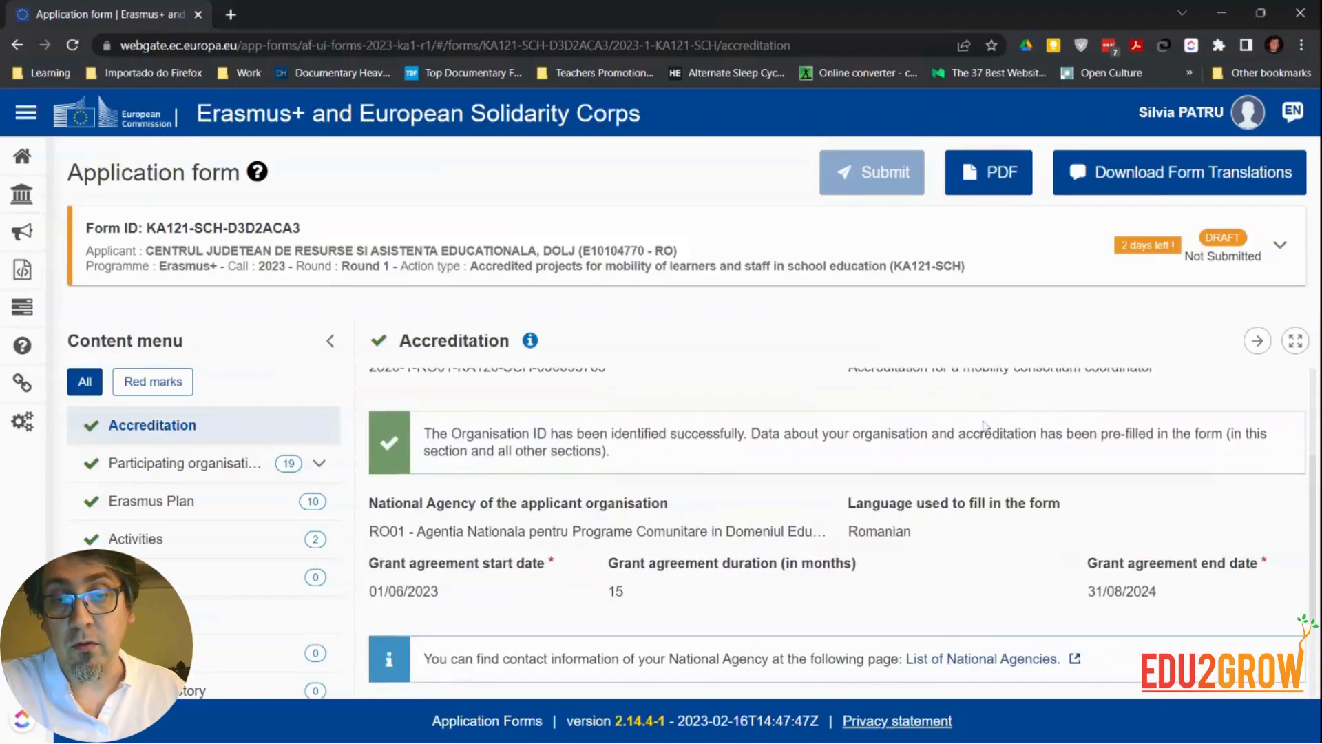
scroll(841, 527, "up", 4)
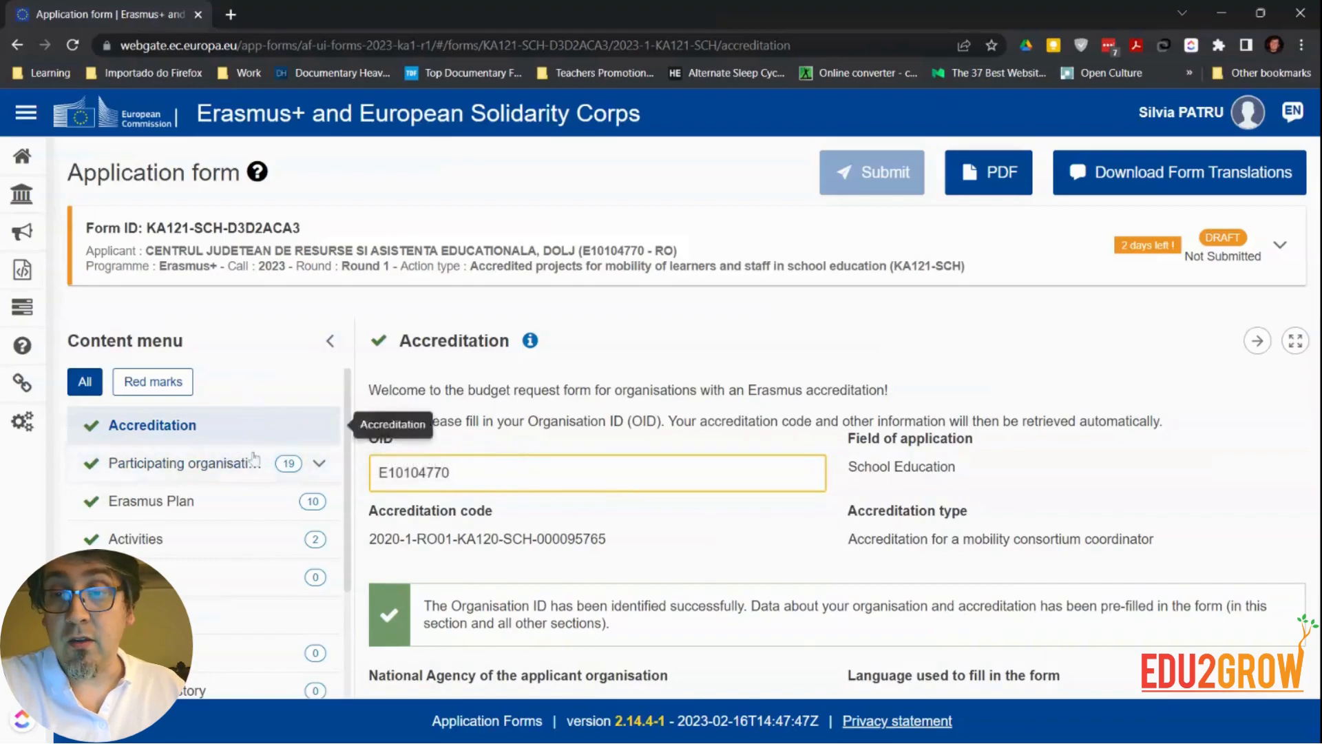
Step: Open the applicant organisation's record under Participating organisations and review its applicant details and legal representative information
left_click(232, 466)
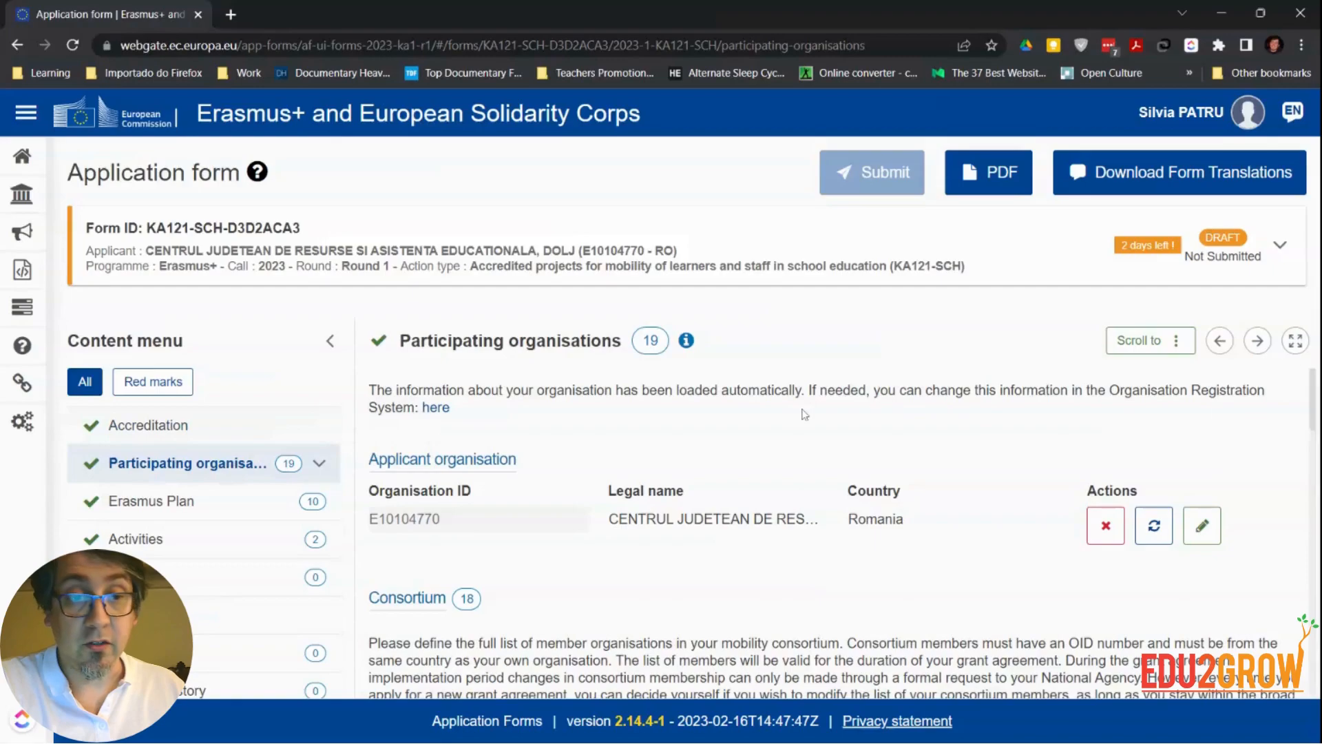
scroll(810, 413, "down", 1)
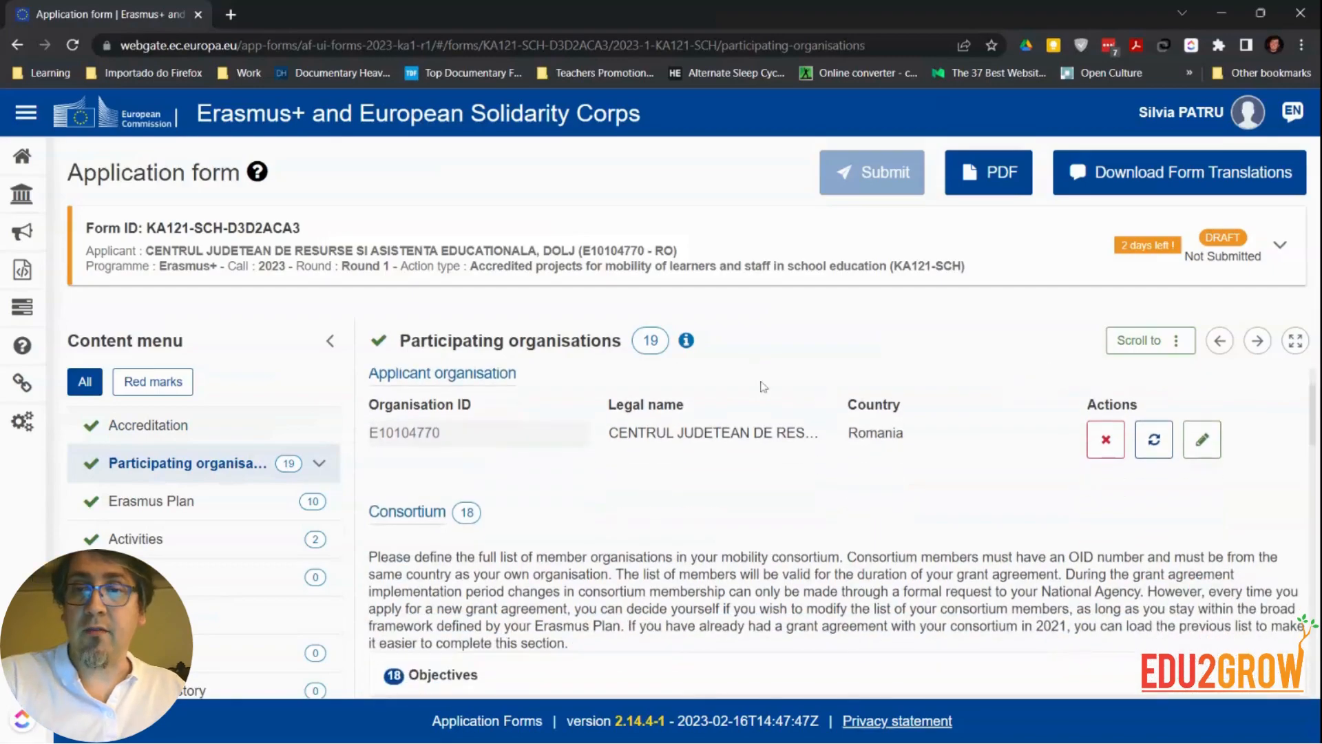
scroll(764, 387, "up", 1)
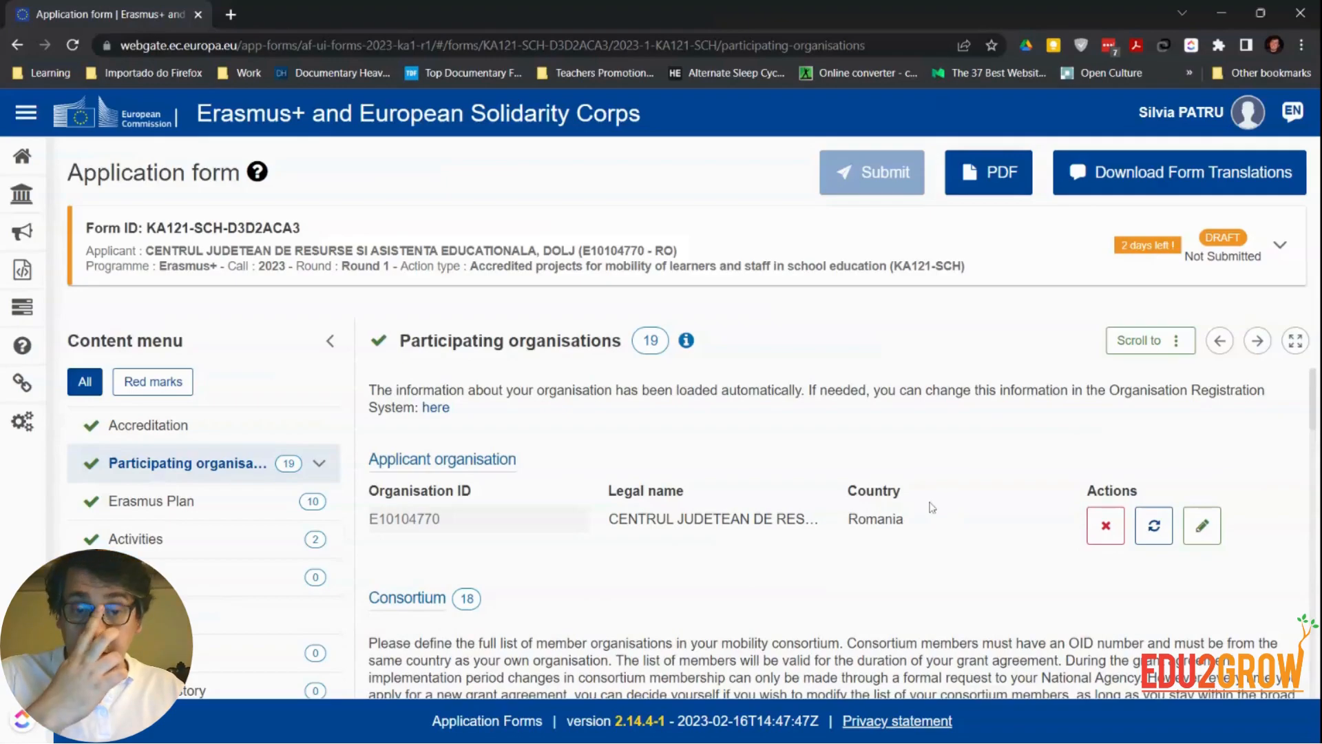
left_click(1203, 527)
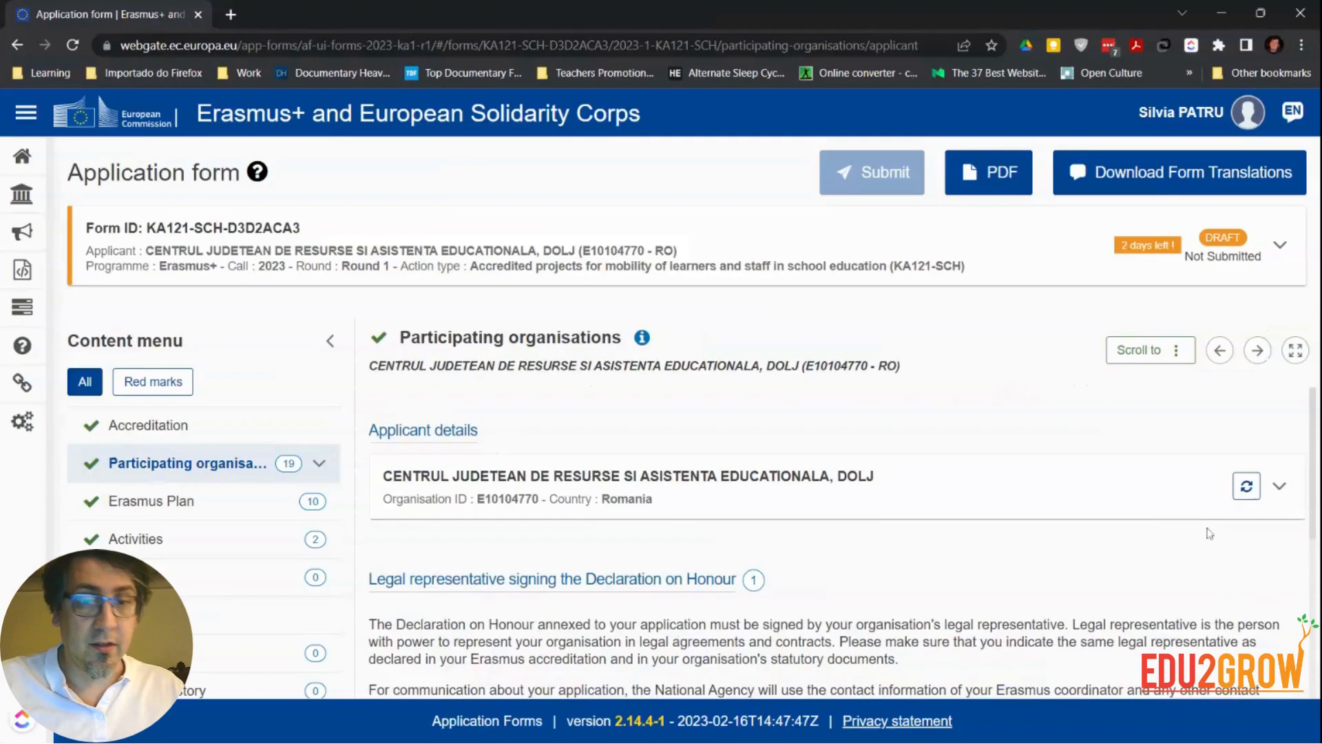
scroll(964, 469, "down", 5)
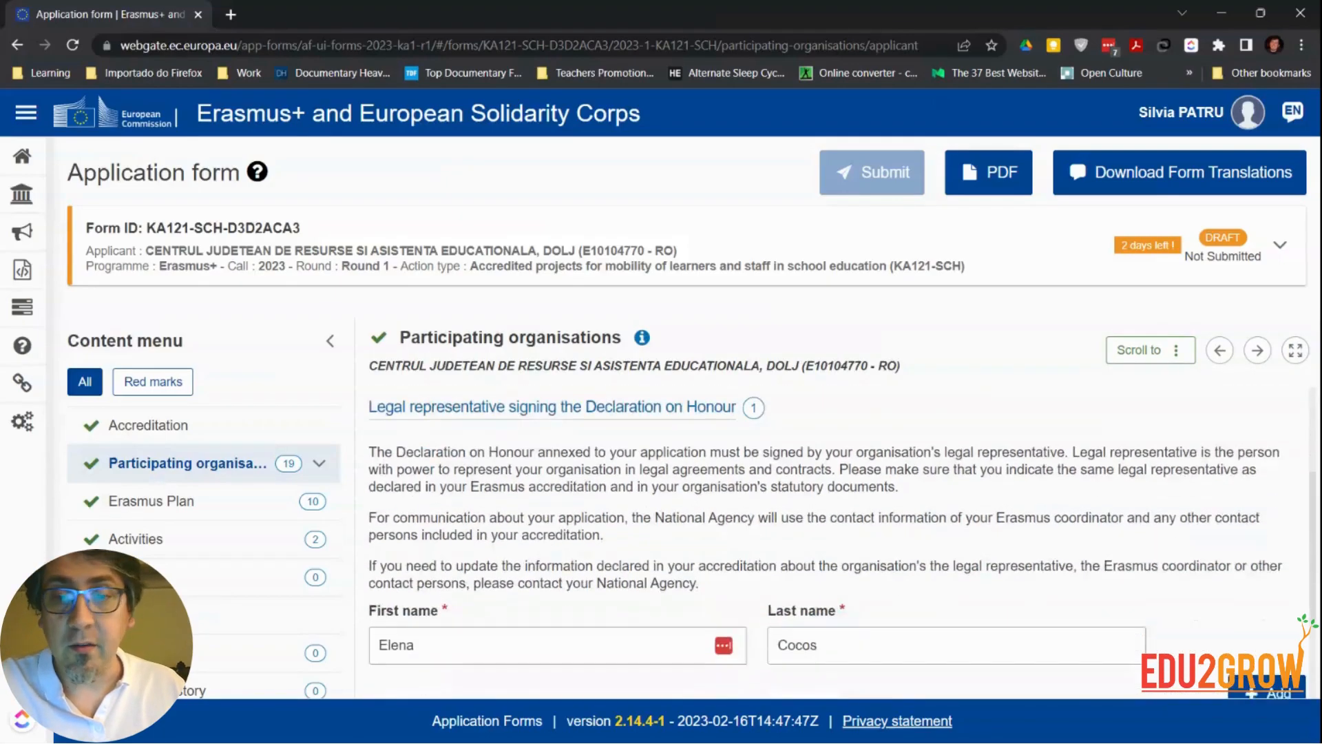
scroll(838, 523, "up", 3)
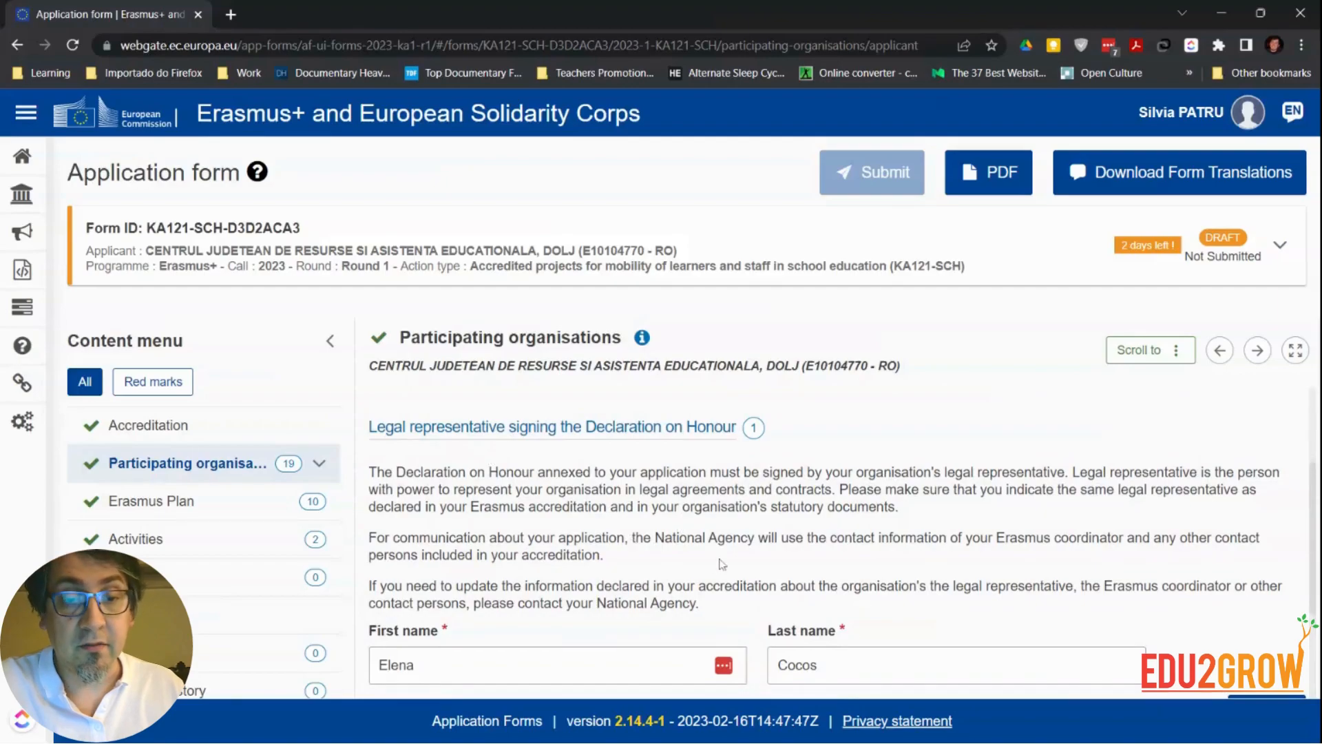
scroll(875, 534, "up", 2)
scroll(875, 533, "up", 1)
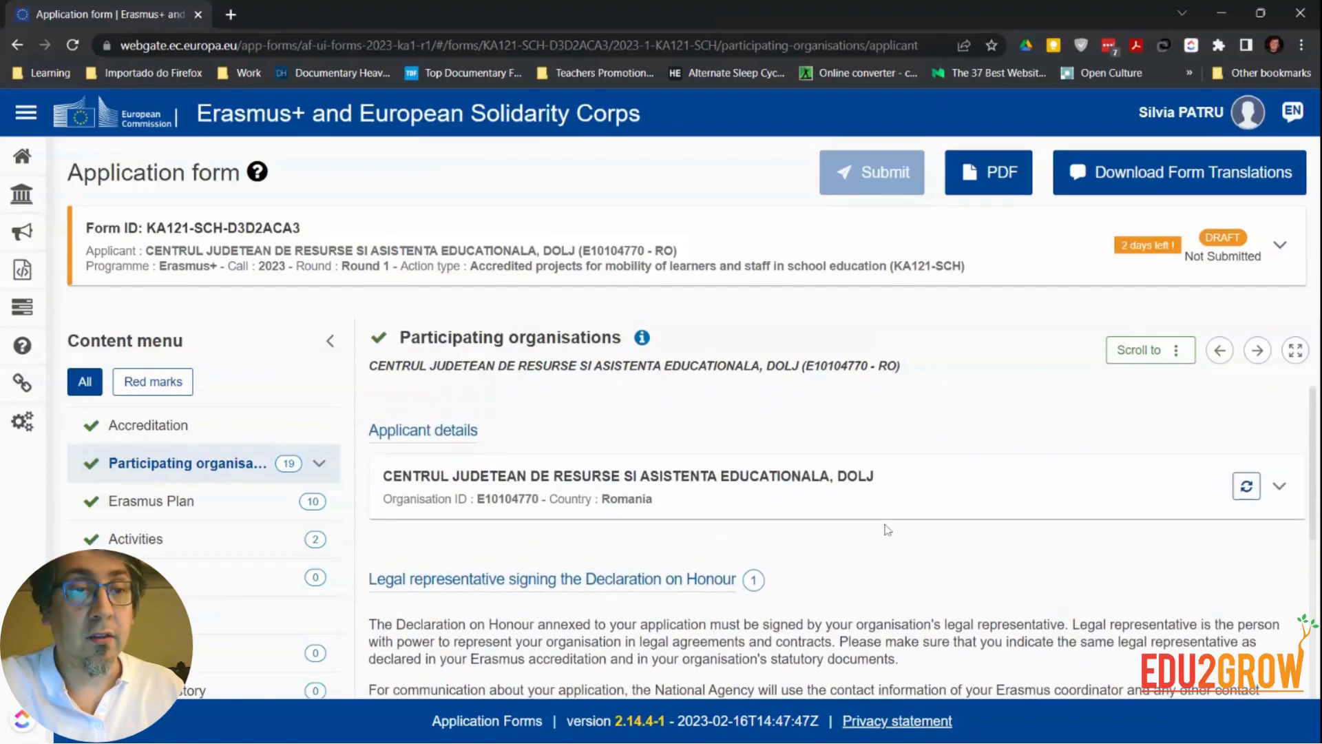
scroll(1028, 463, "down", 5)
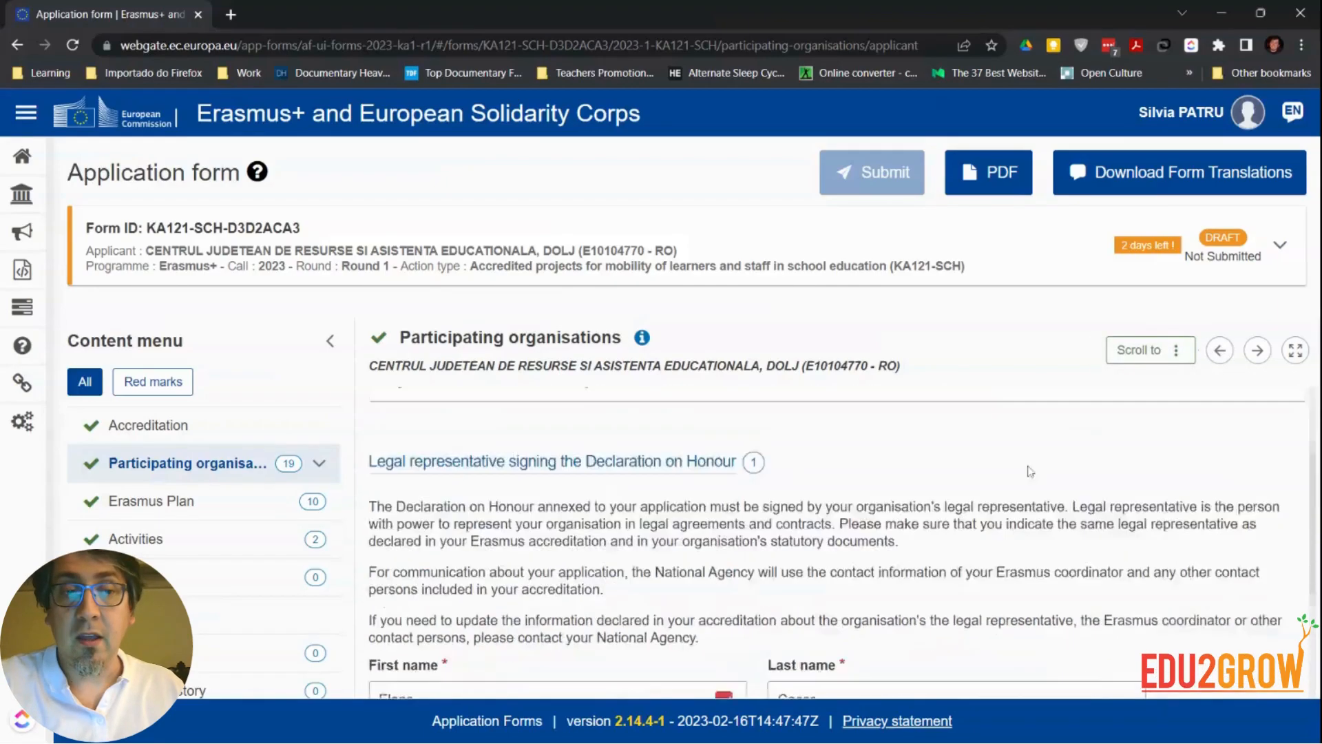
scroll(1148, 550, "up", 1)
scroll(1143, 544, "up", 3)
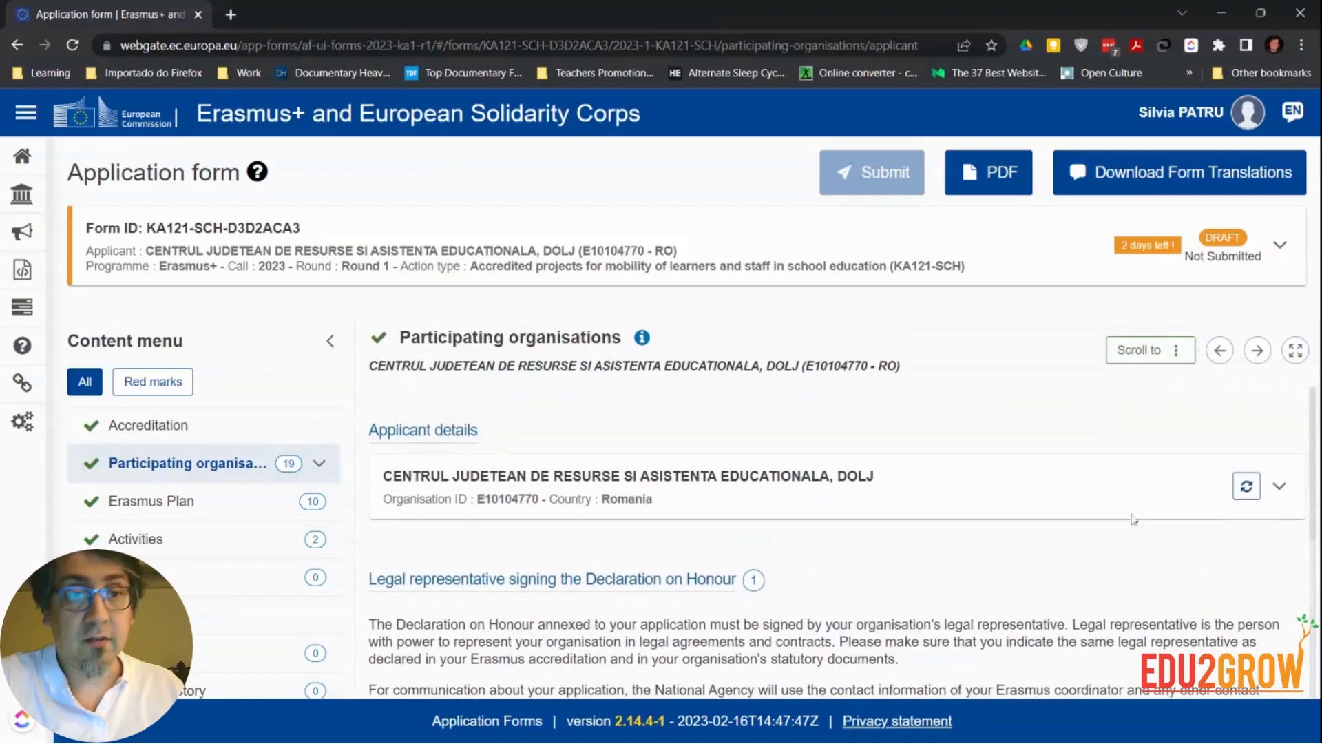
Step: Return to the Participating organisations overview and review the full list of consortium members
left_click(1219, 356)
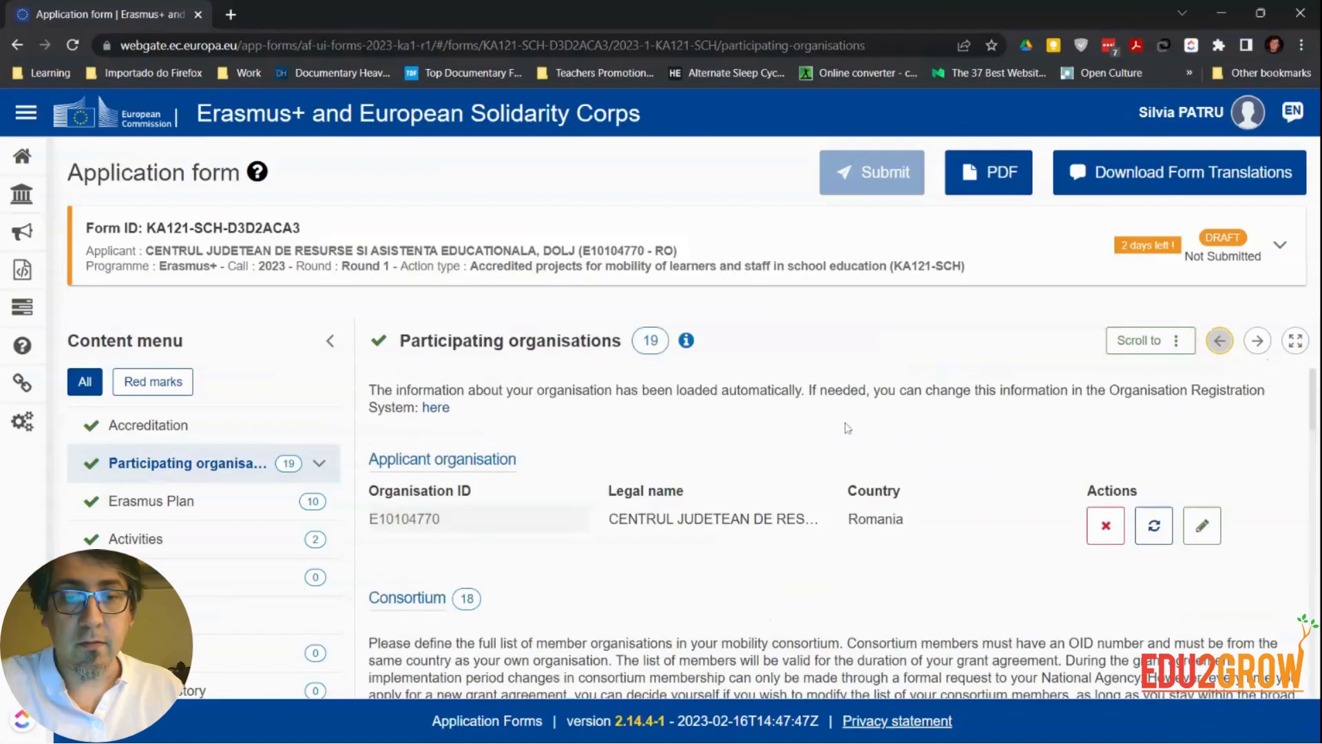
scroll(442, 446, "down", 3)
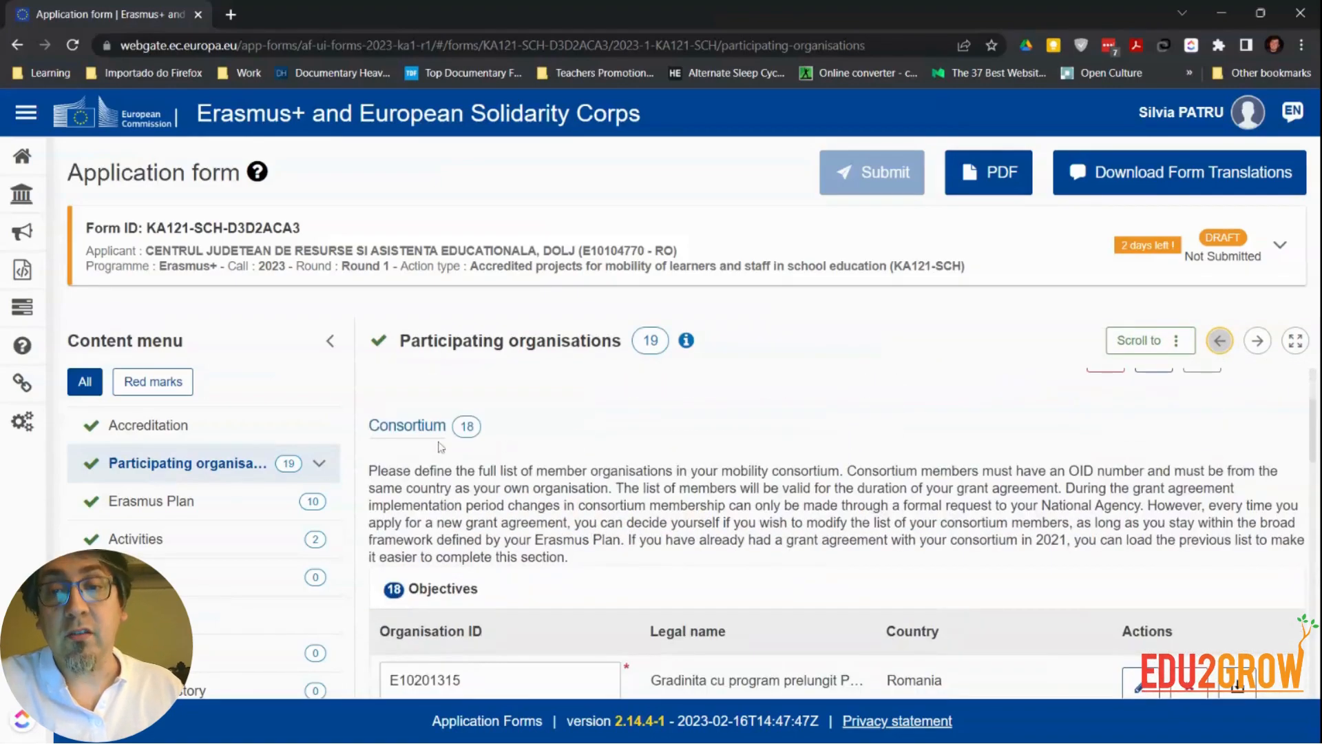
scroll(654, 454, "down", 3)
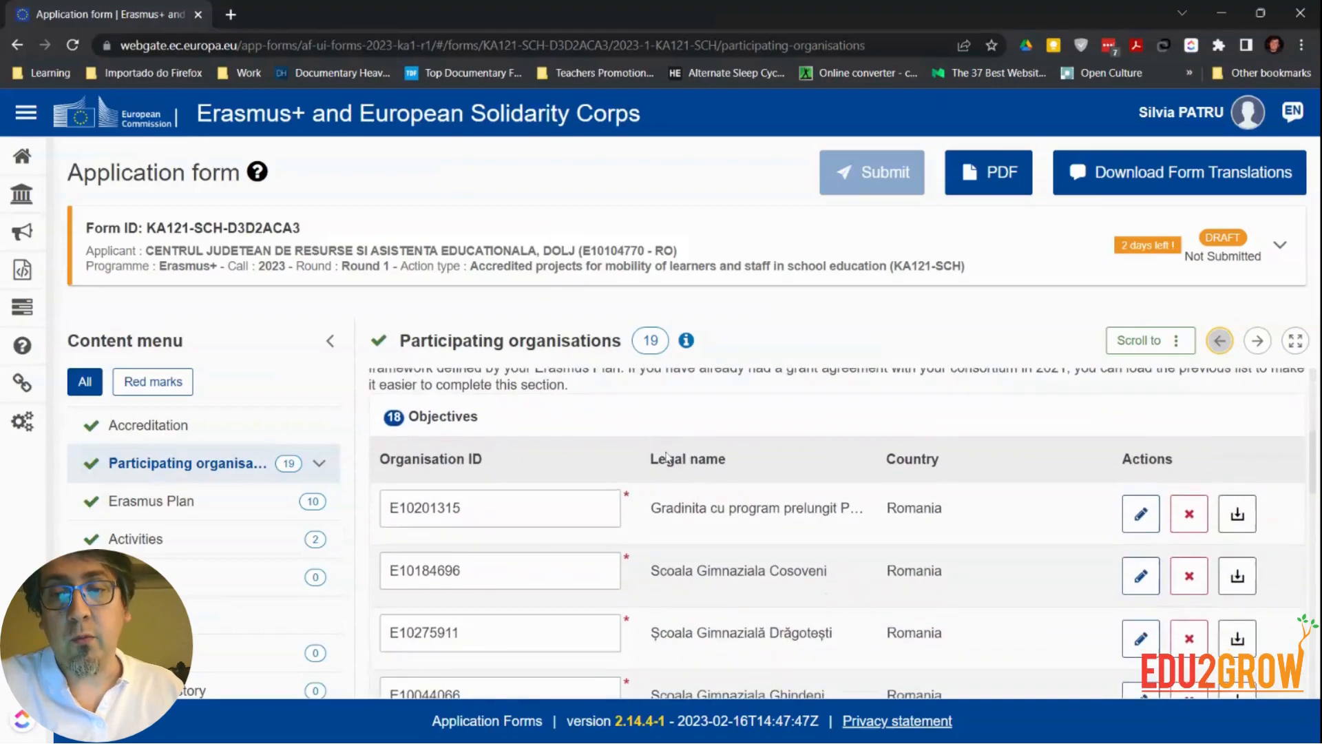
scroll(539, 516, "down", 7)
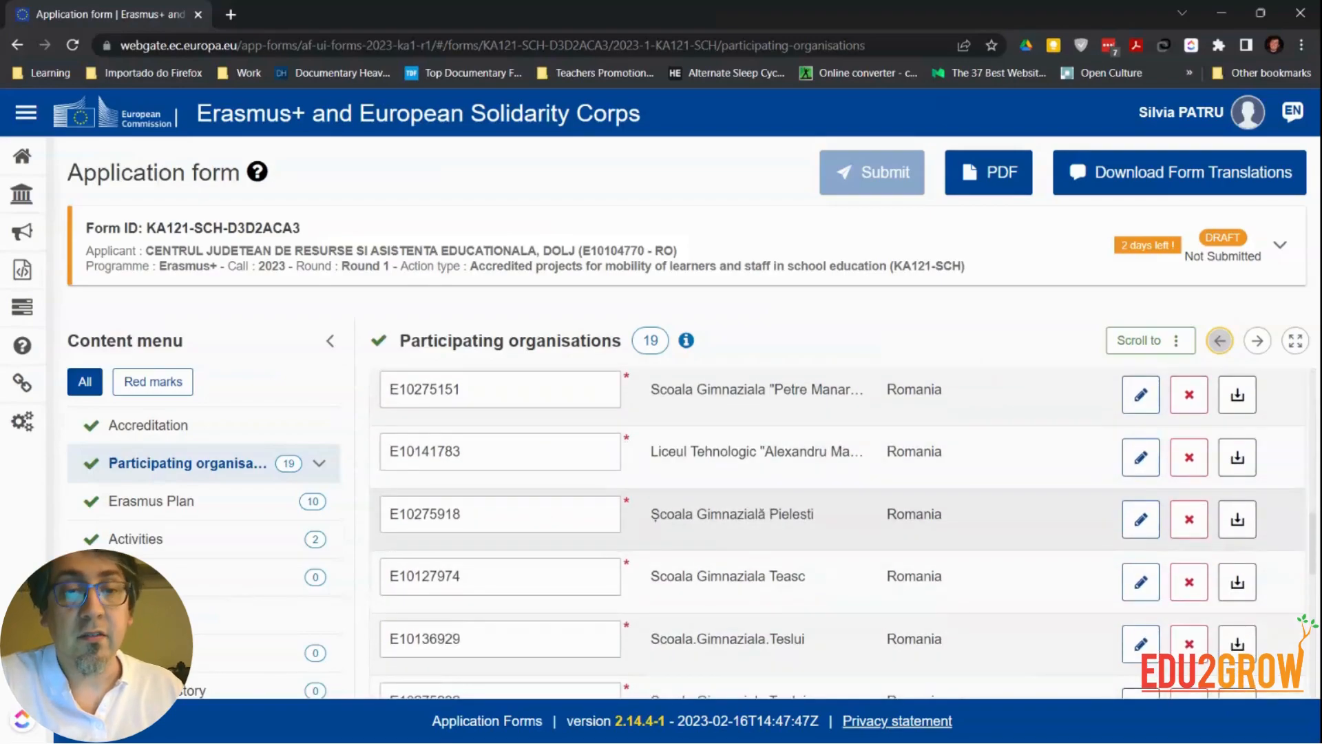
scroll(610, 527, "down", 9)
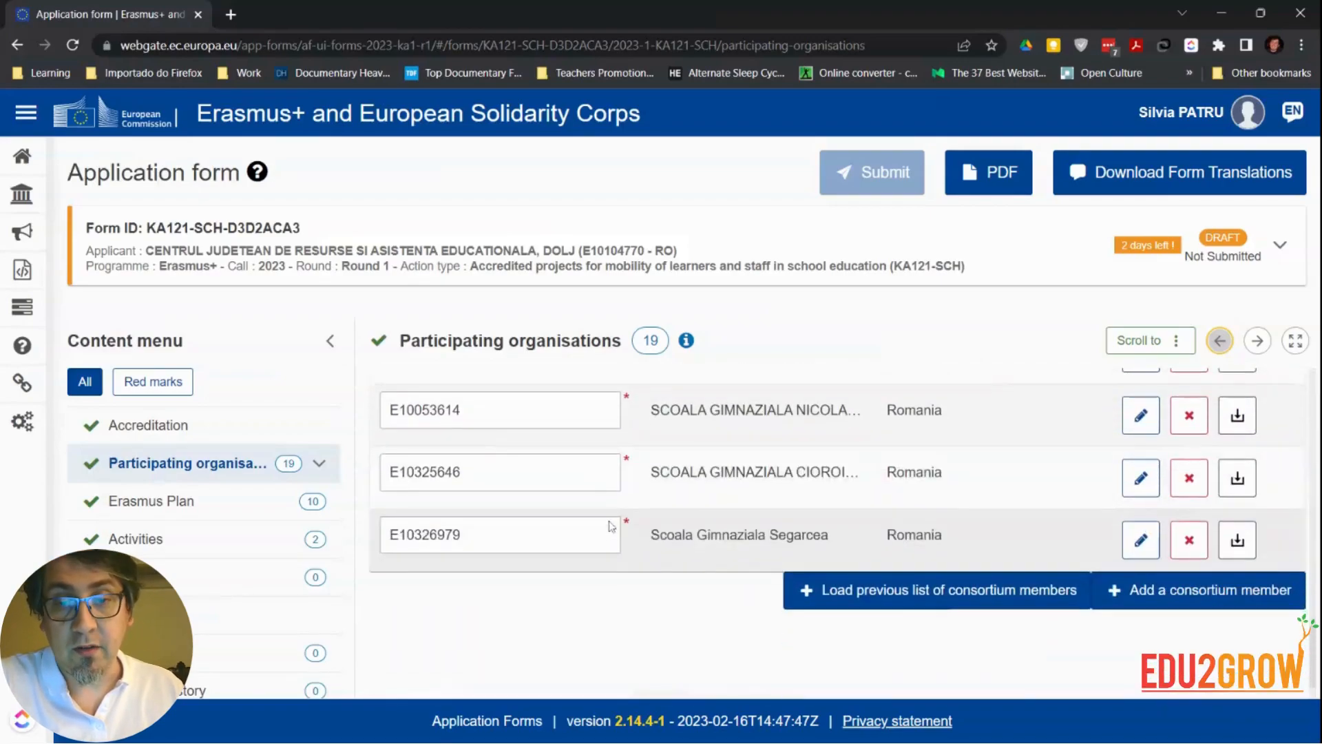
scroll(609, 527, "up", 15)
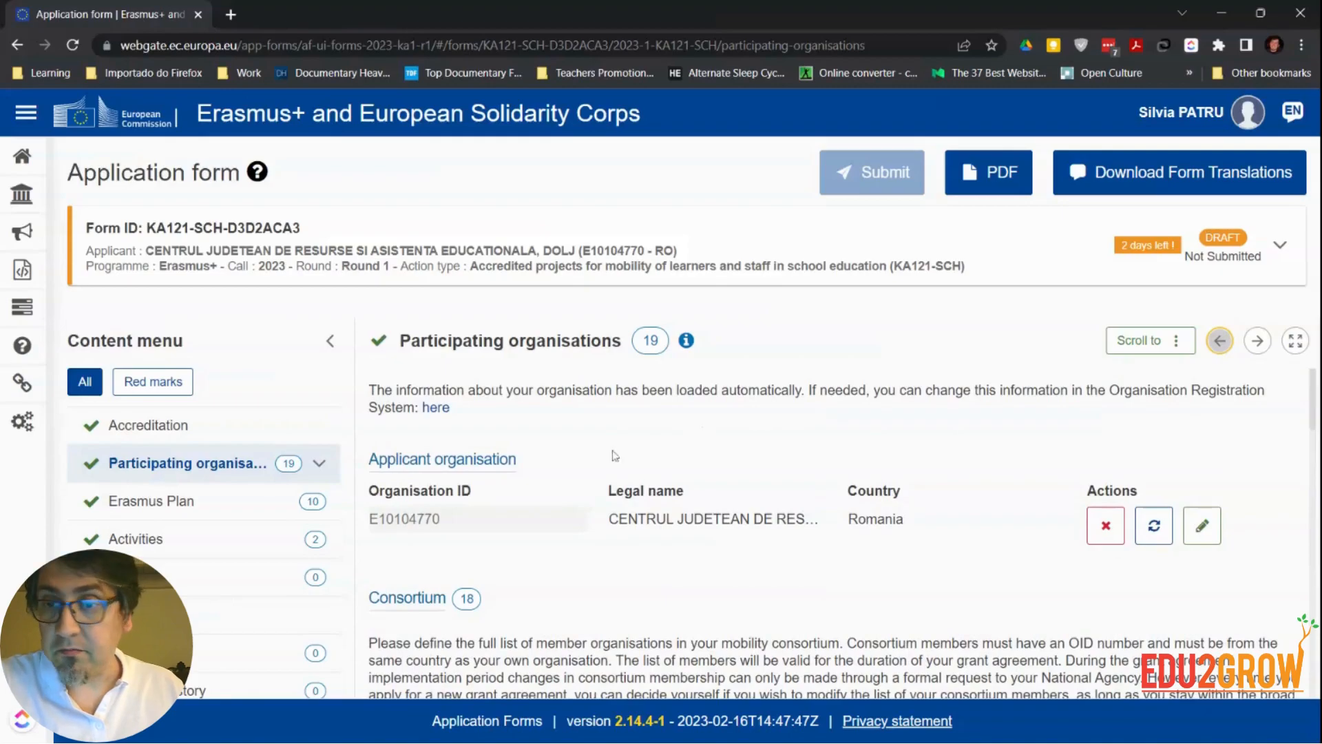
Step: Open the Erasmus Plan section and examine its objectives and the yearly targets for planned activities
left_click(220, 515)
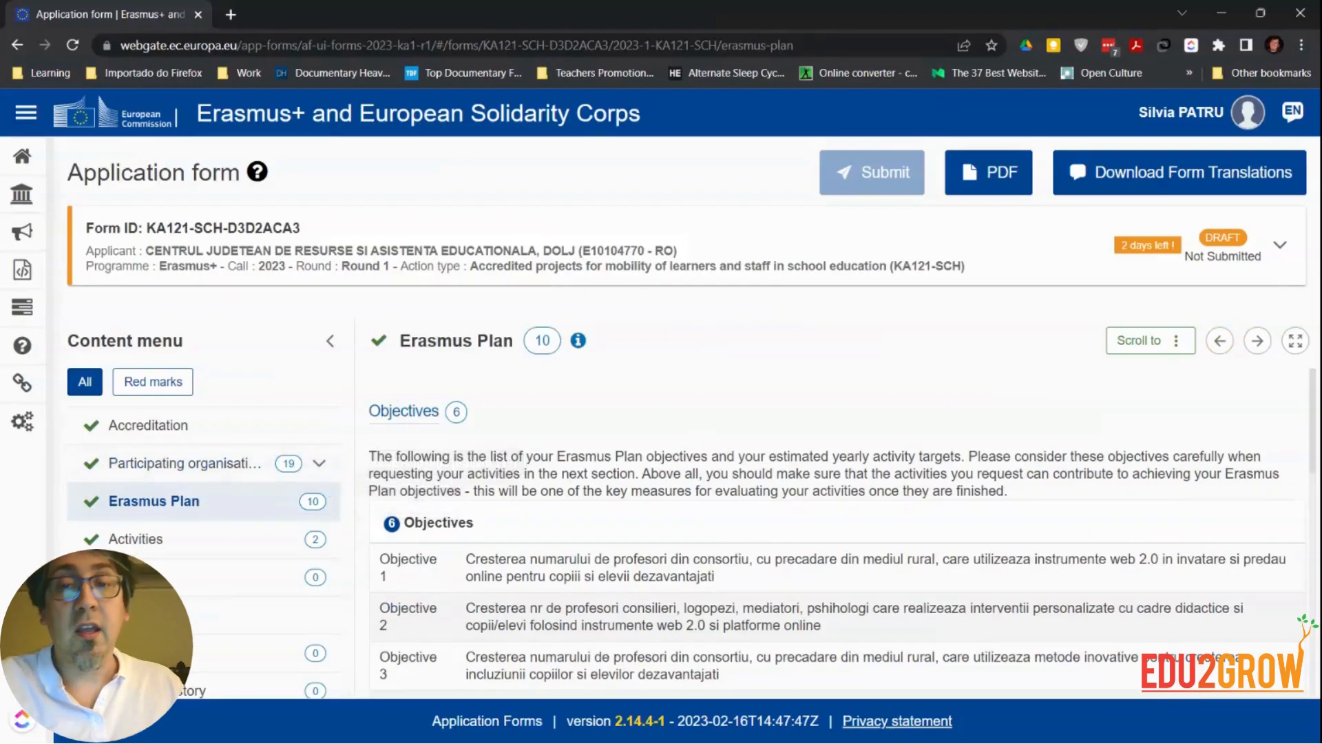
scroll(837, 538, "down", 2)
scroll(837, 537, "down", 3)
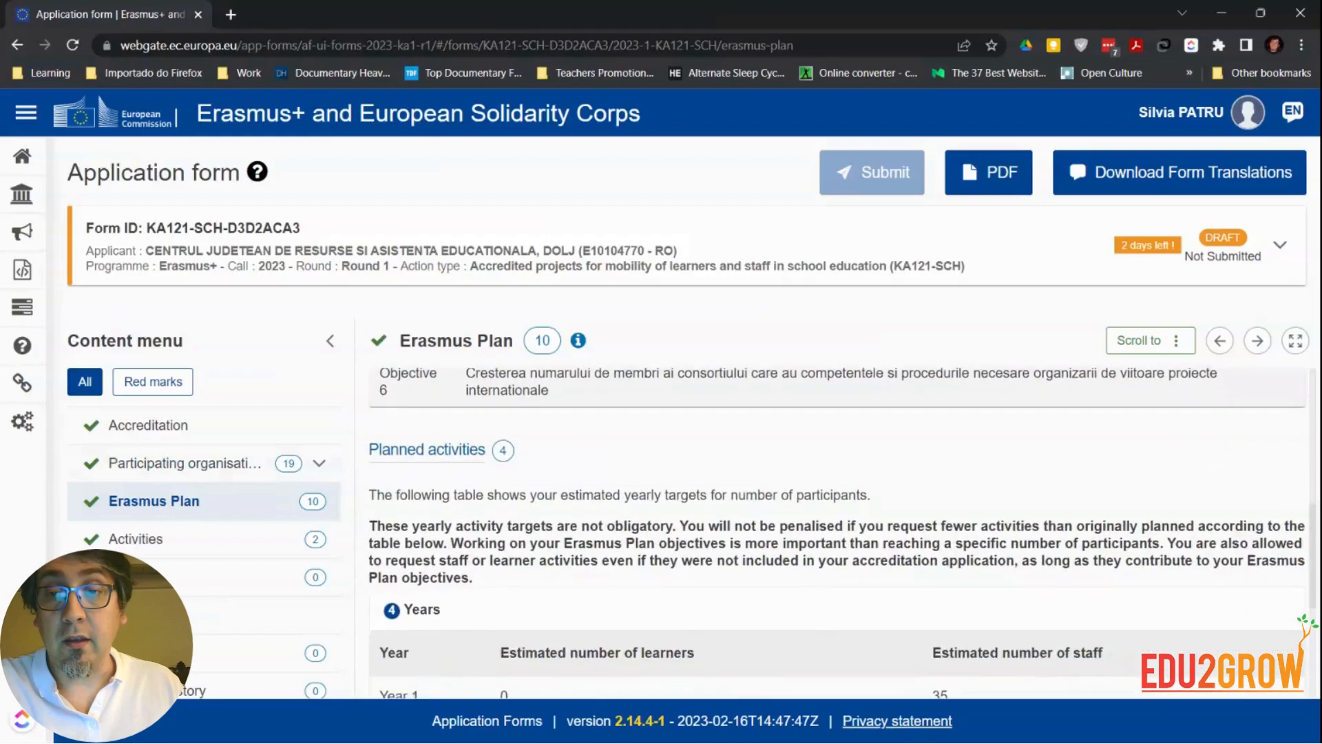
scroll(648, 481, "down", 4)
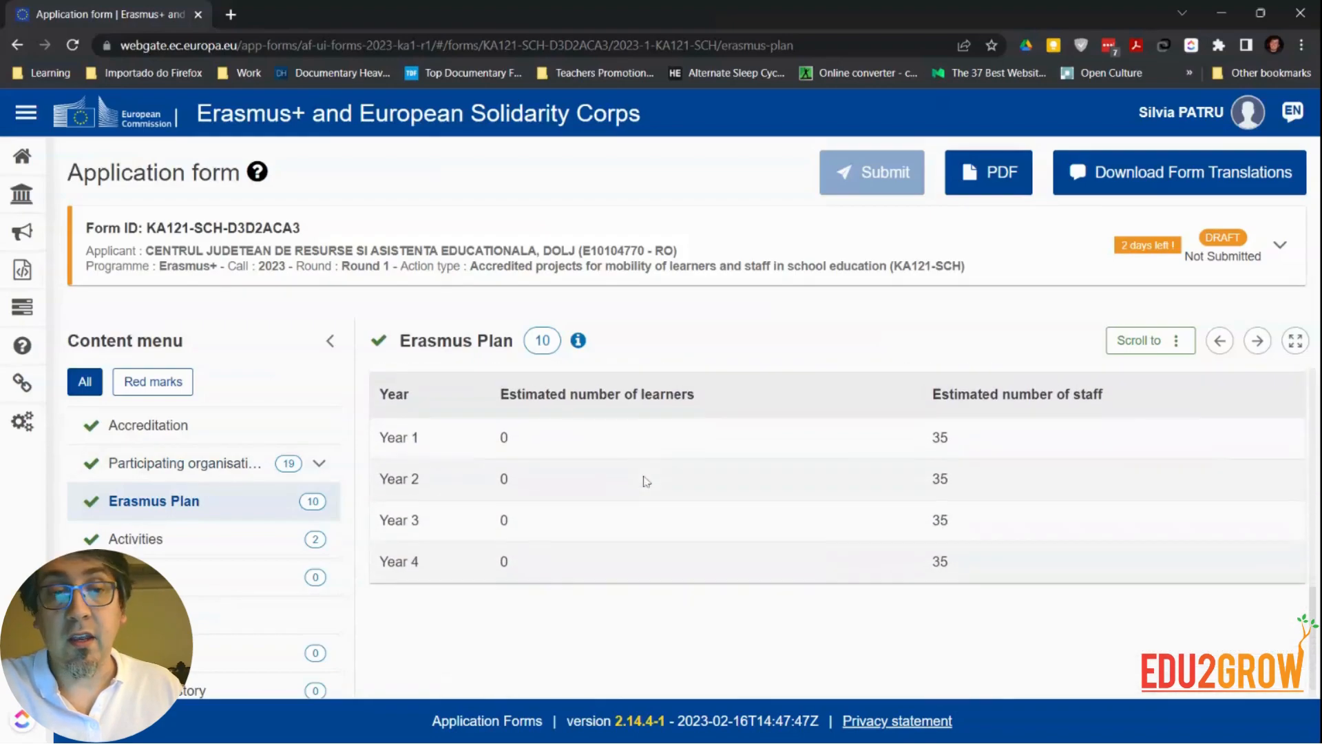
scroll(649, 481, "up", 3)
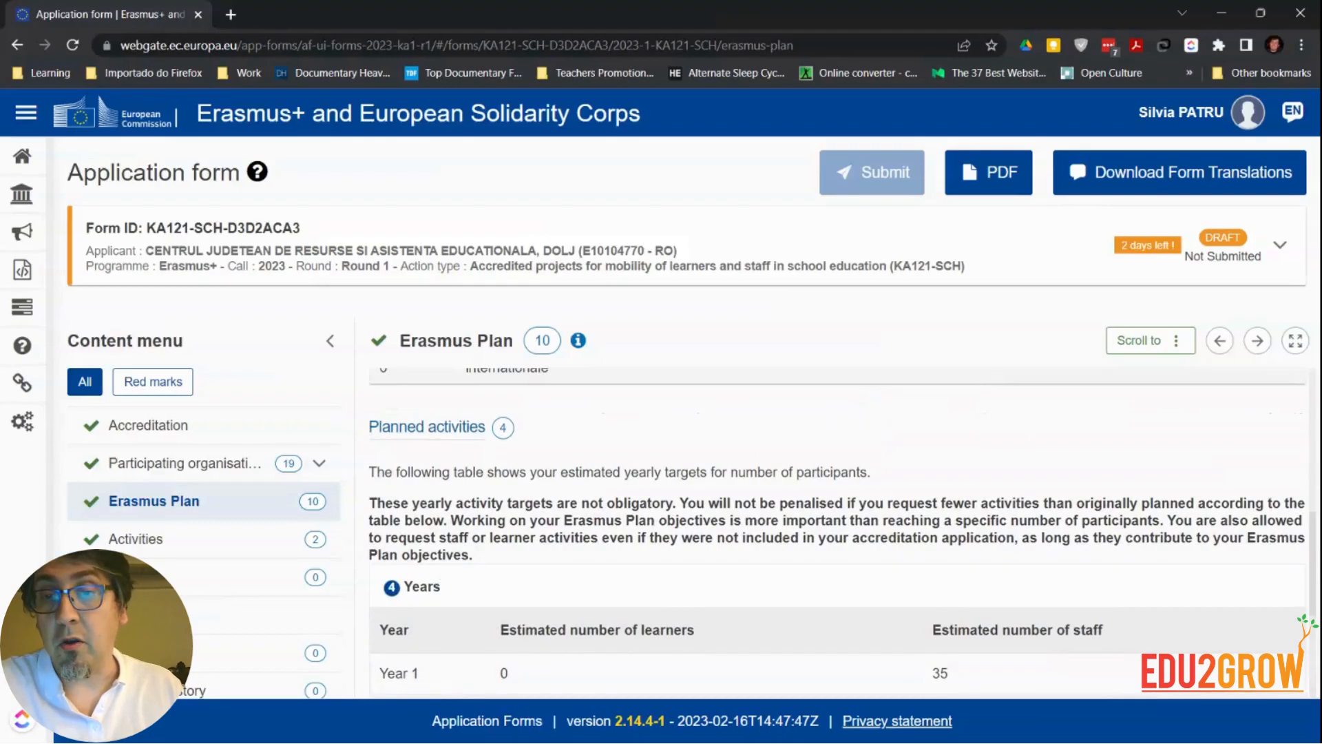
scroll(836, 533, "up", 6)
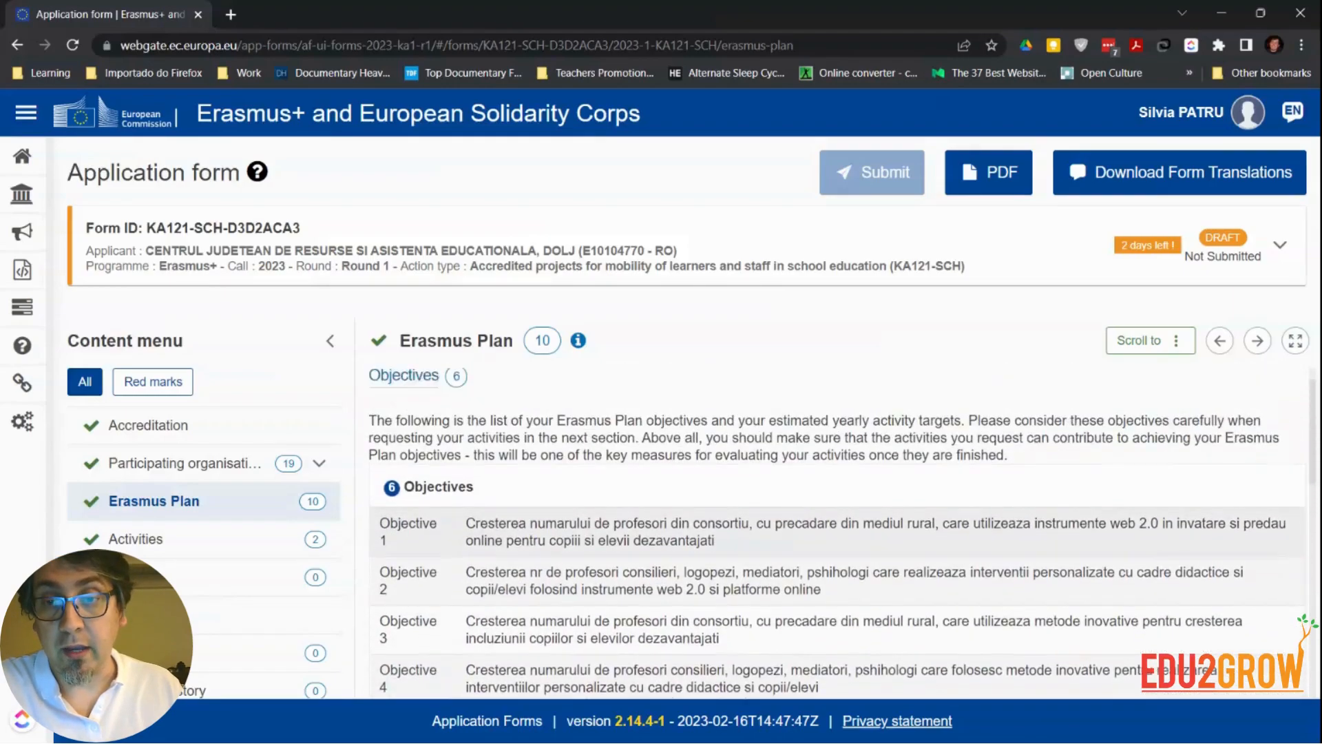
Step: Check the Erasmus Plan's yearly targets and open the Activities section to review its activity types table and column explanations
scroll(837, 534, "down", 6)
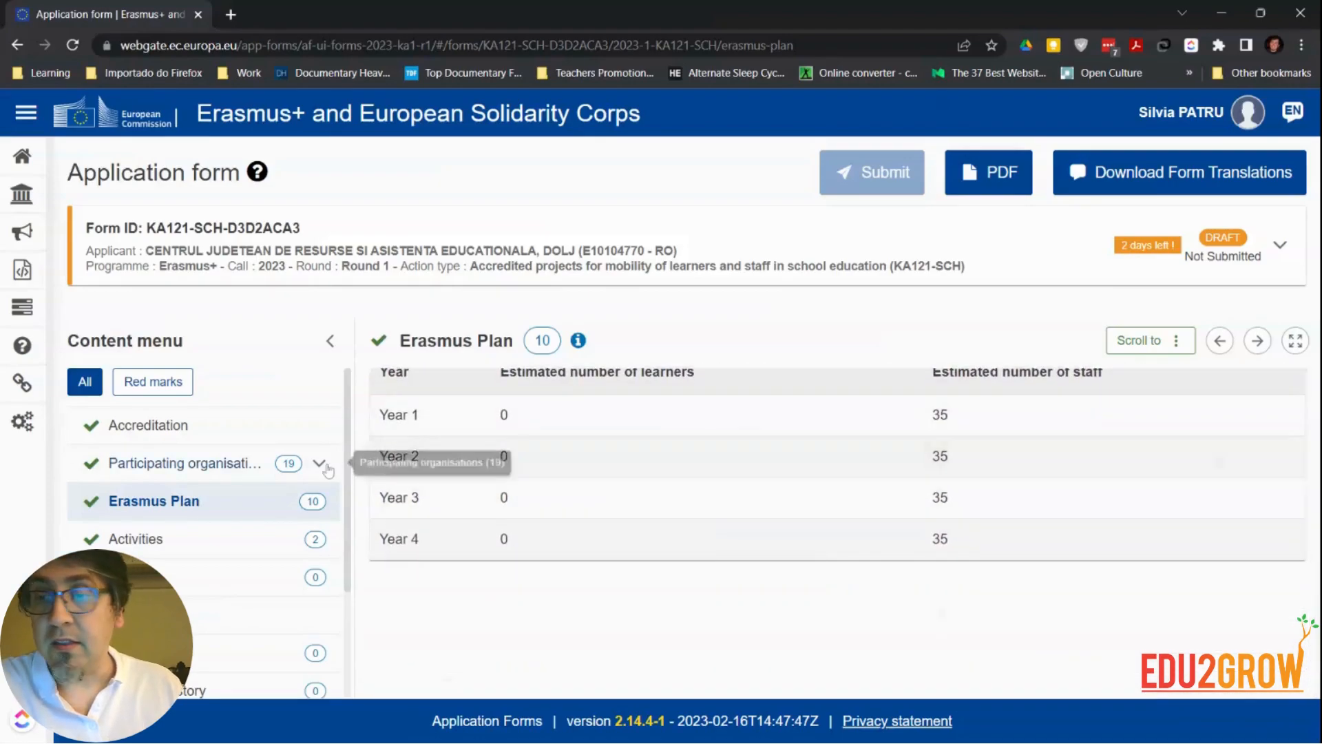
left_click(208, 546)
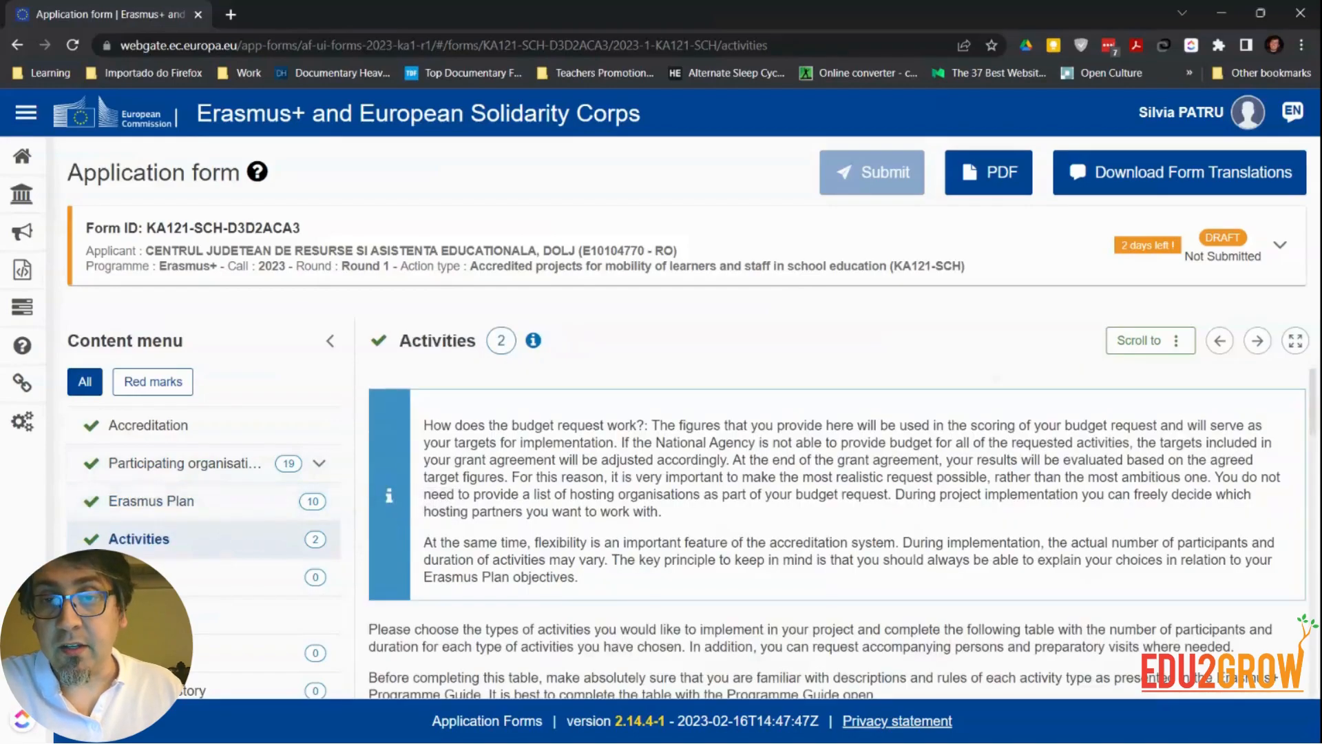
scroll(837, 535, "down", 4)
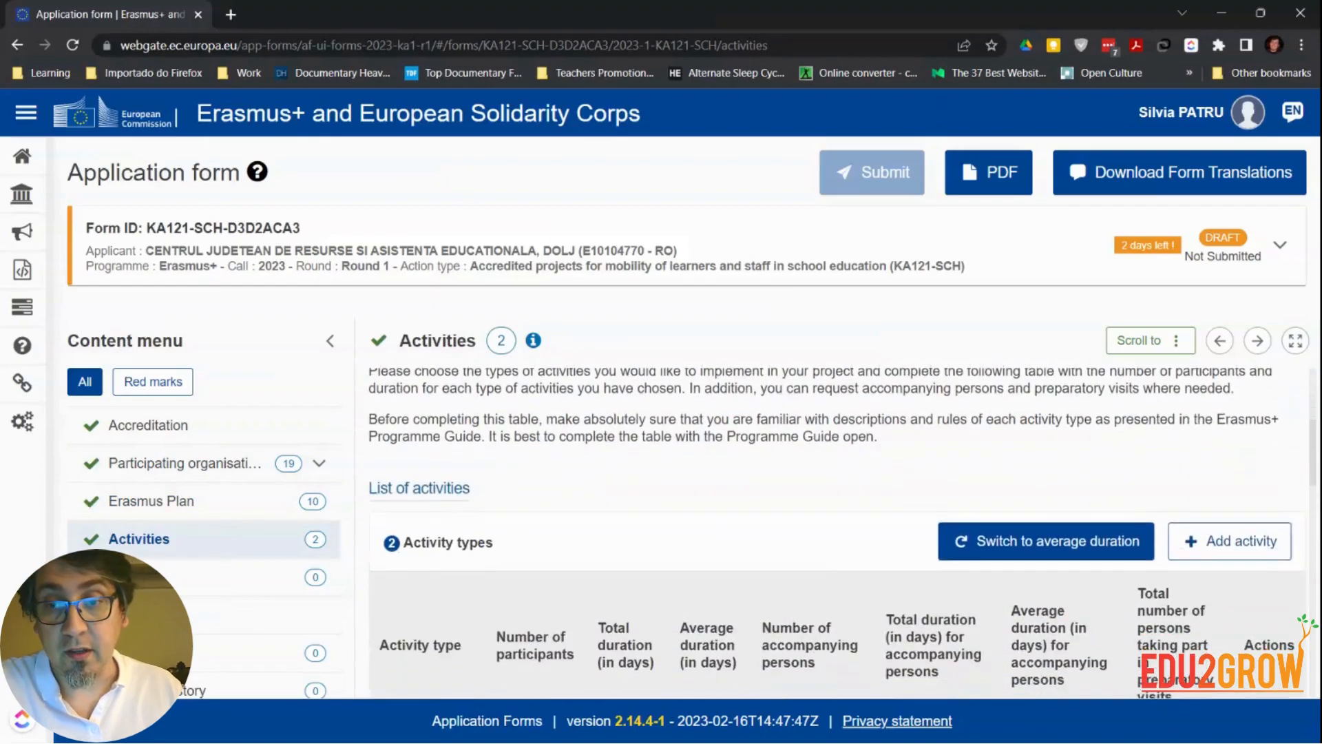
scroll(710, 451, "down", 3)
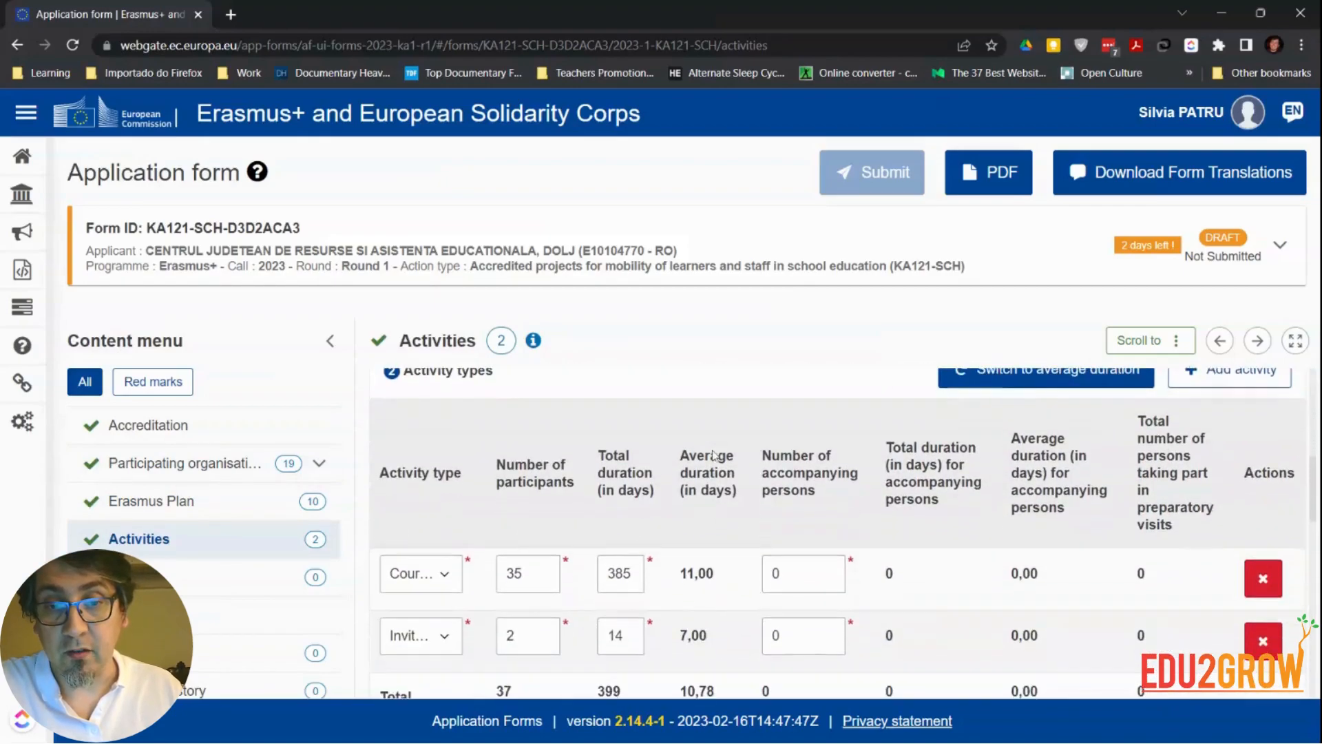
scroll(713, 454, "down", 1)
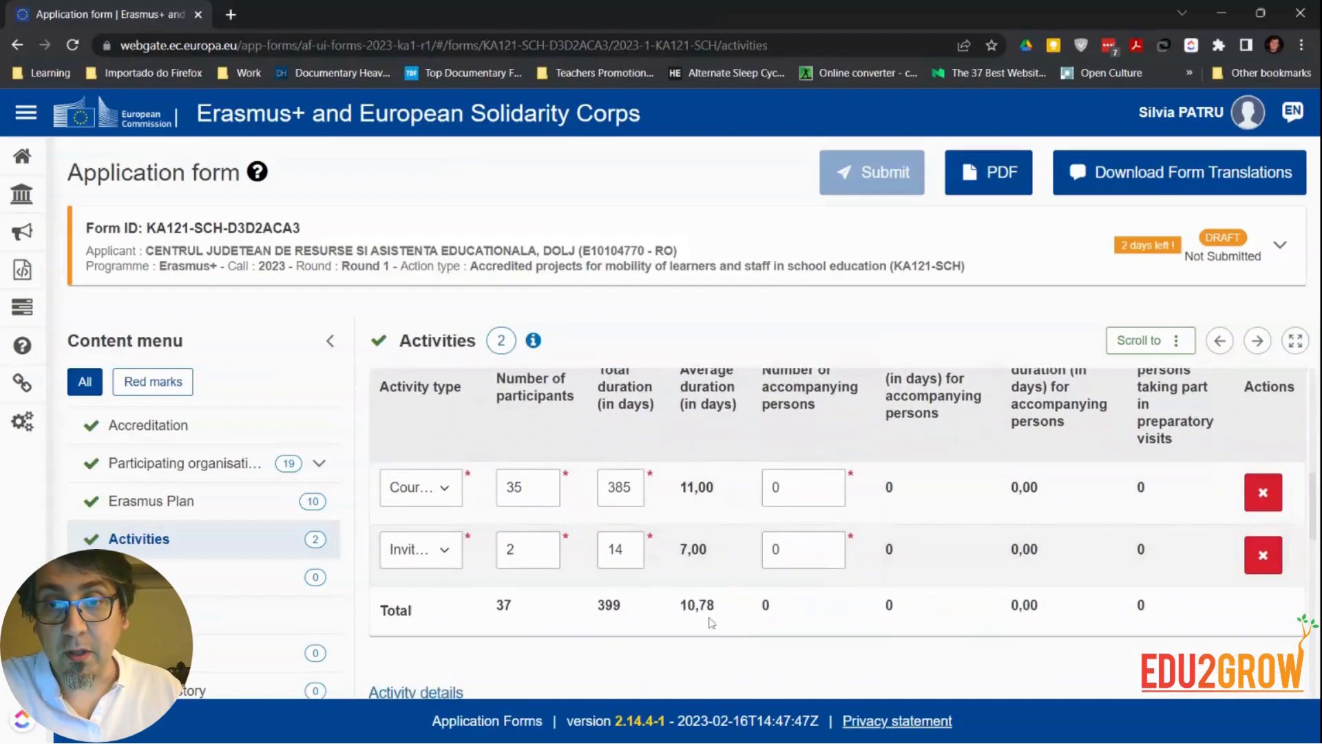
scroll(804, 482, "up", 1)
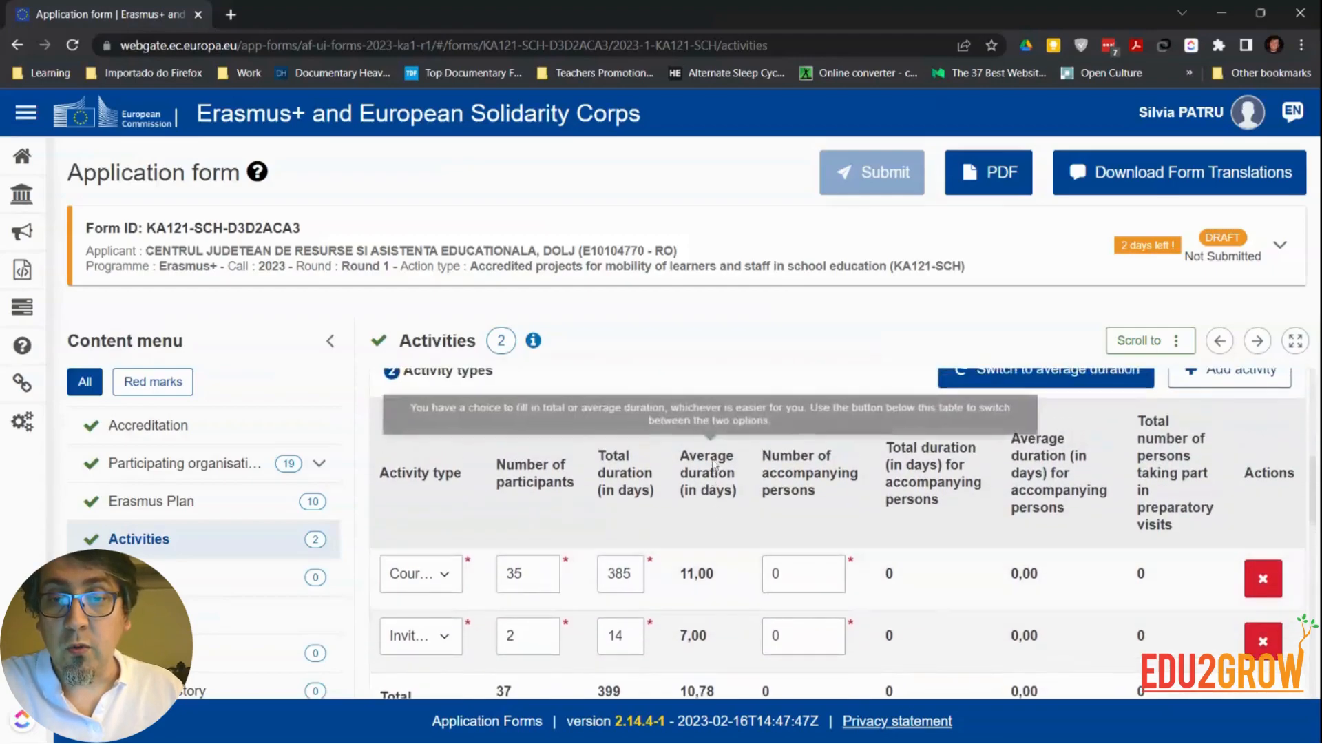
mouse_move(860, 480)
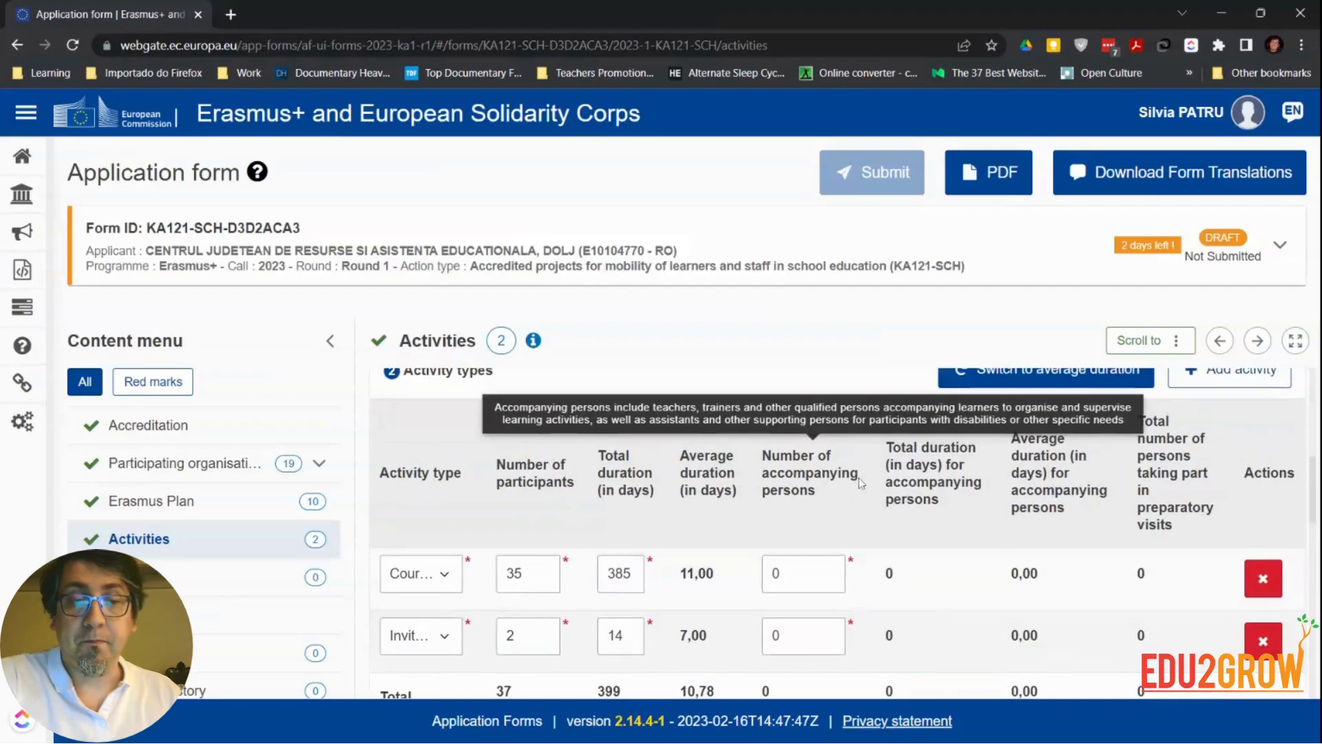
mouse_move(524, 479)
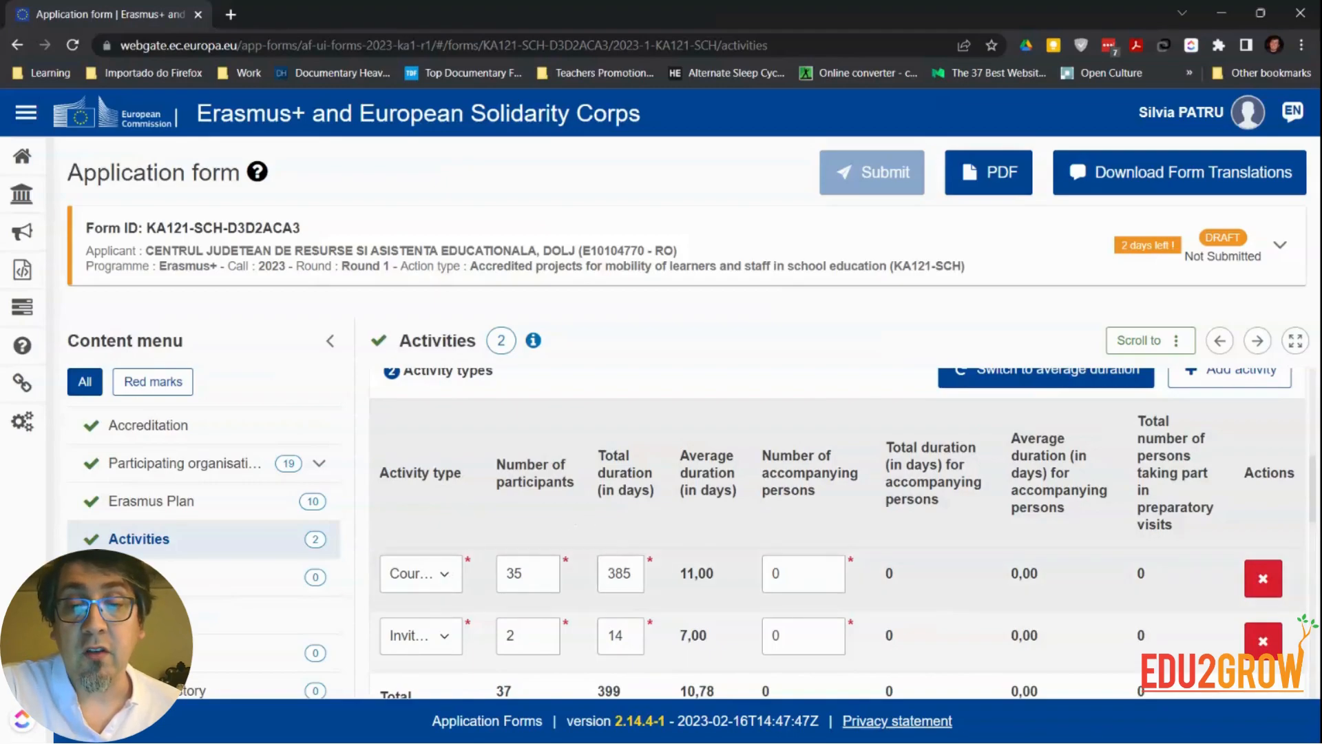
Step: Examine the Courses and training row's average duration, number of participants, total duration and accompanying persons in the activity types table
double_click(697, 574)
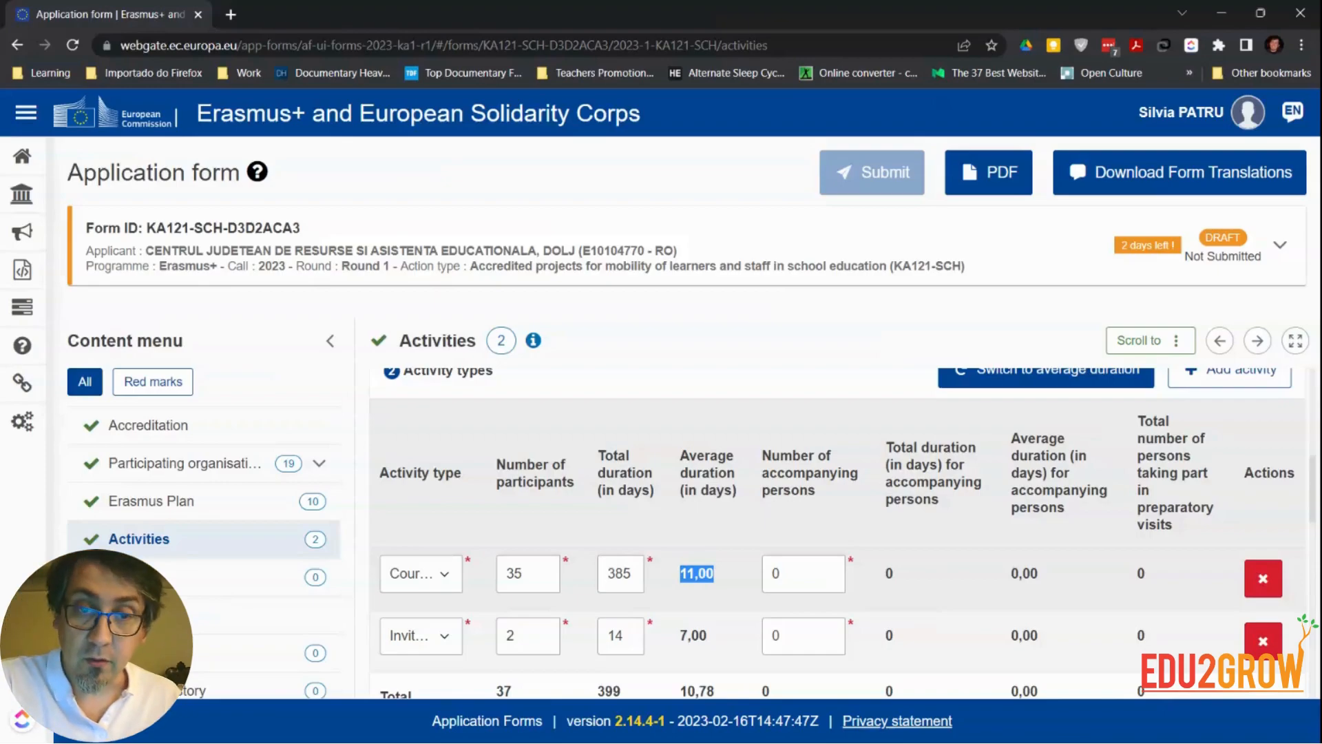
scroll(838, 534, "down", 1)
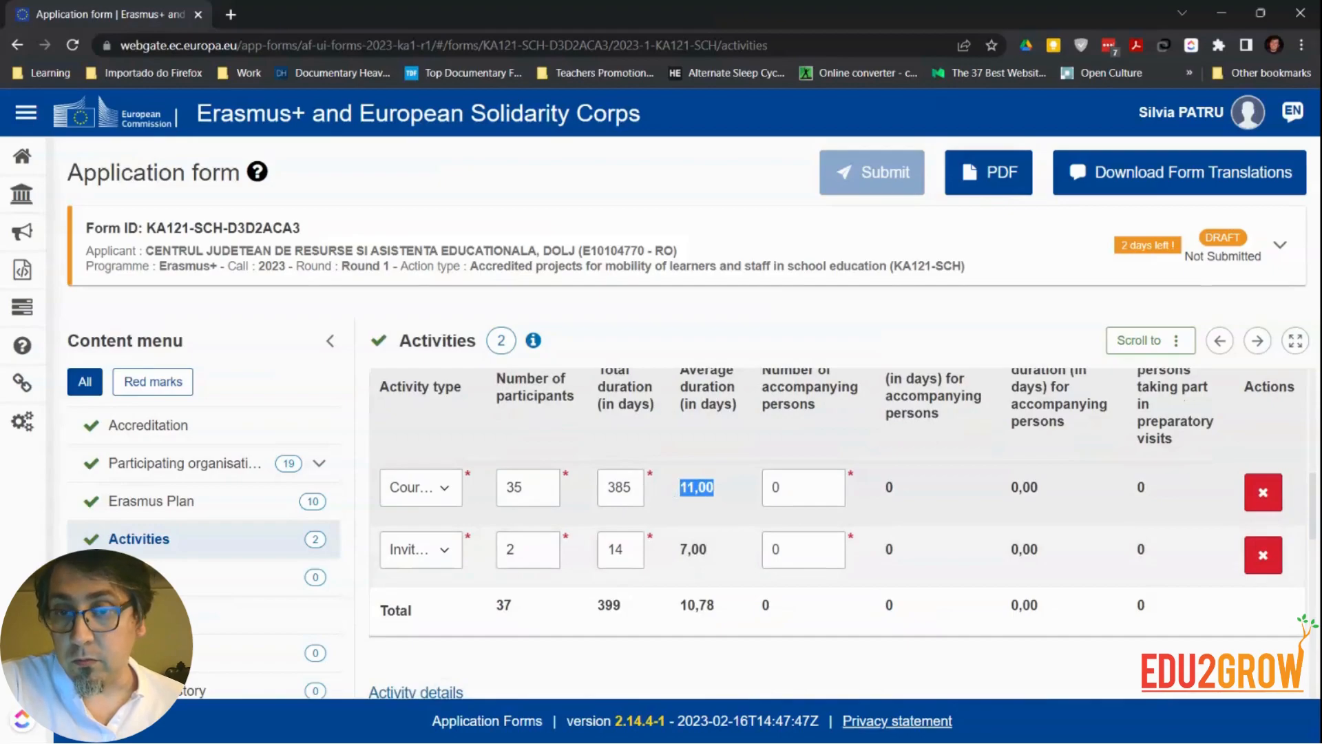
left_click(515, 487)
left_click(619, 488)
scroll(623, 482, "up", 1)
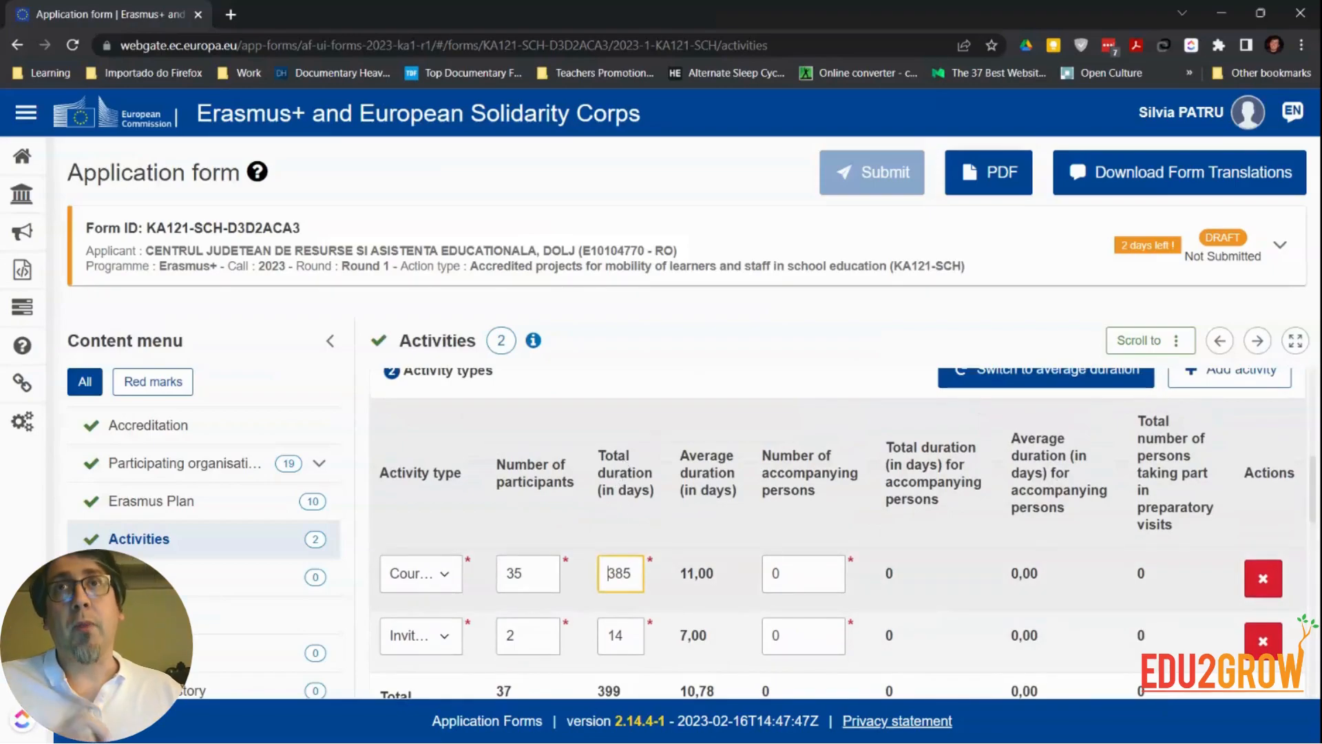
left_click(527, 574)
left_click(617, 574)
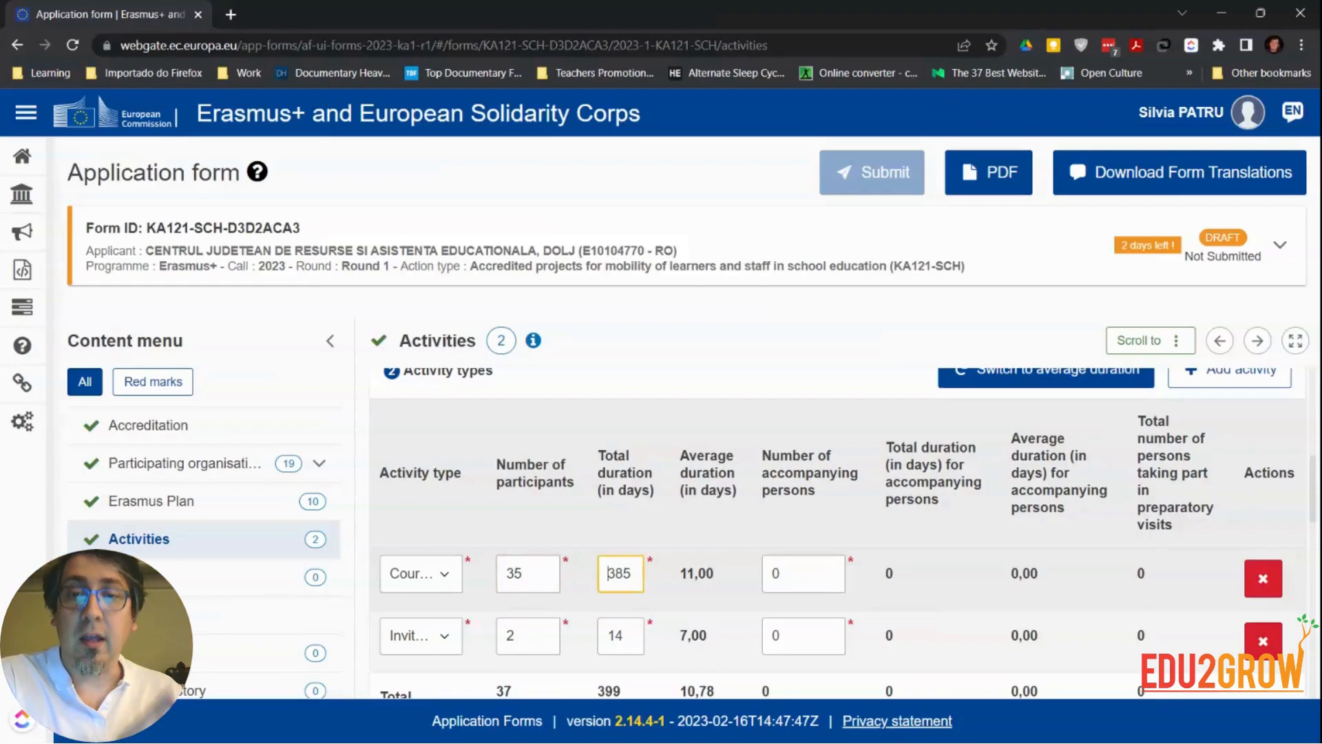
scroll(607, 573, "down", 1)
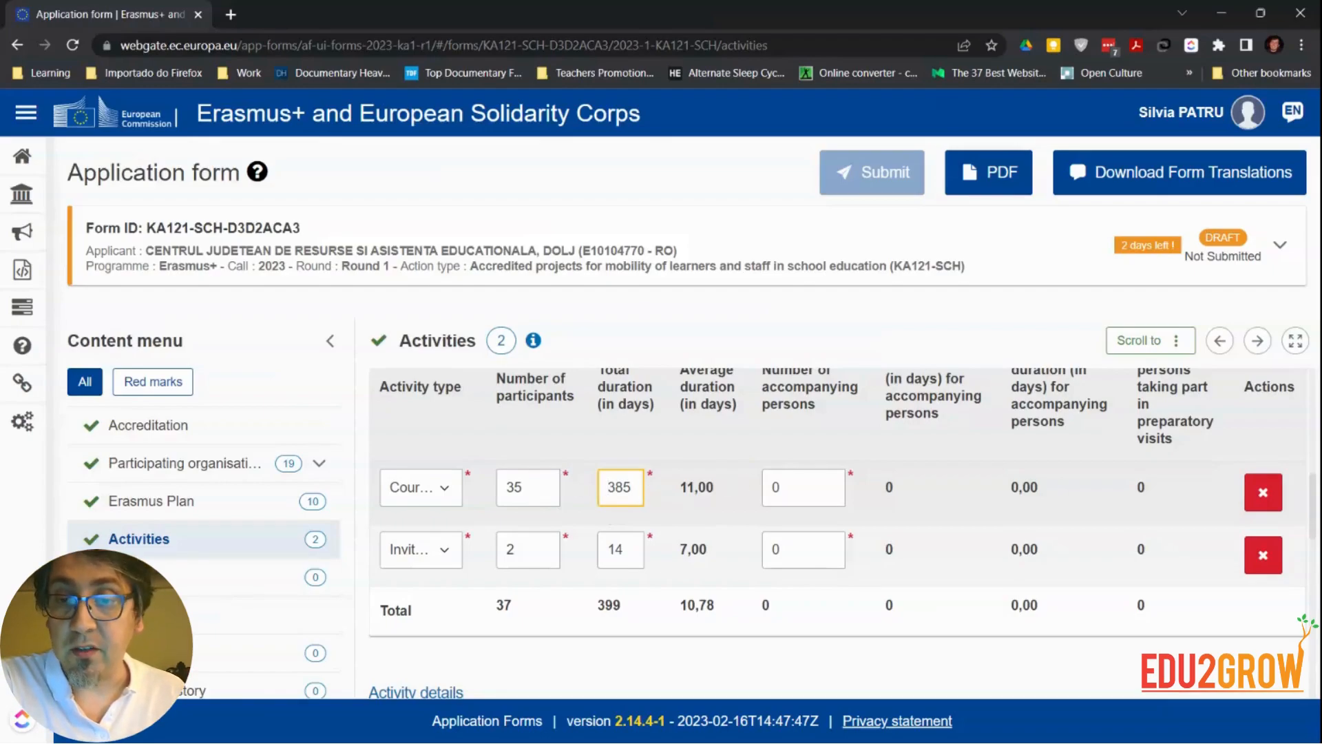
left_click(781, 487)
scroll(792, 486, "up", 1)
scroll(795, 482, "down", 1)
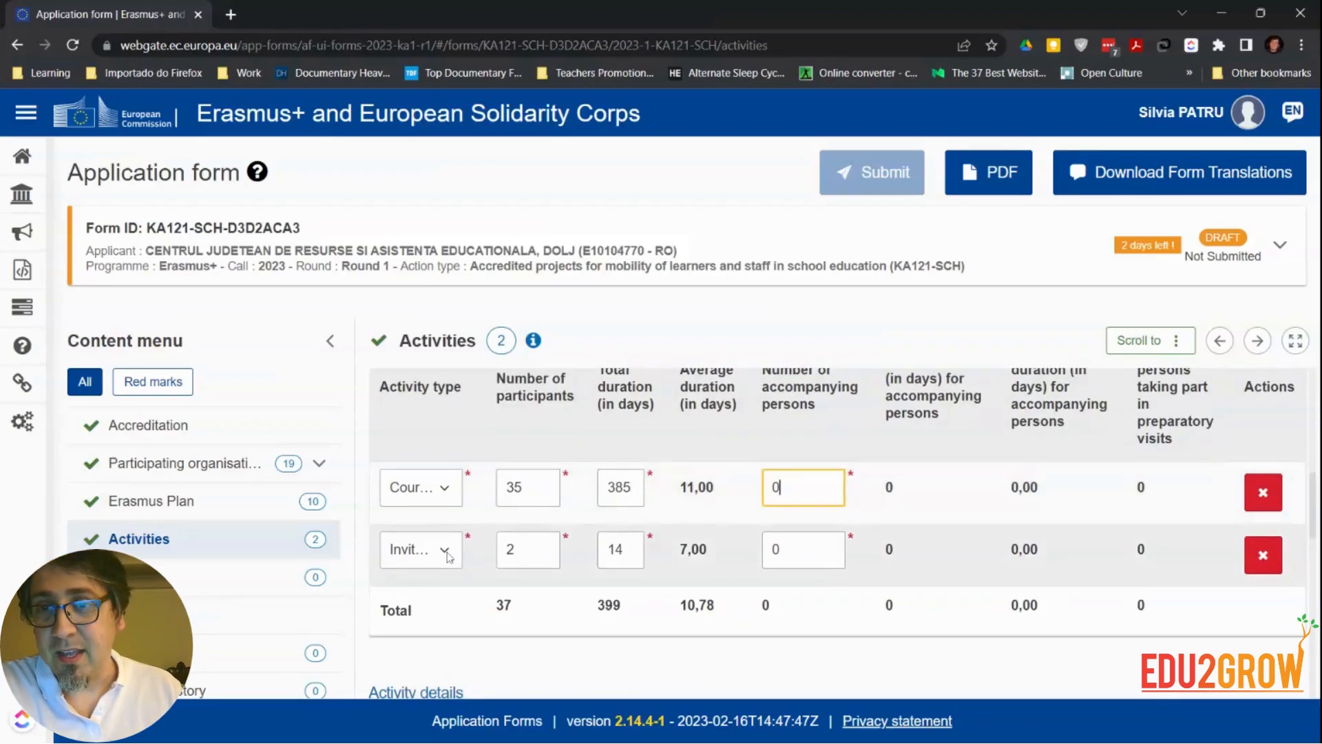
Step: Check the activity type choices of both rows and examine the Invited experts row's total duration and the table totals
left_click(447, 496)
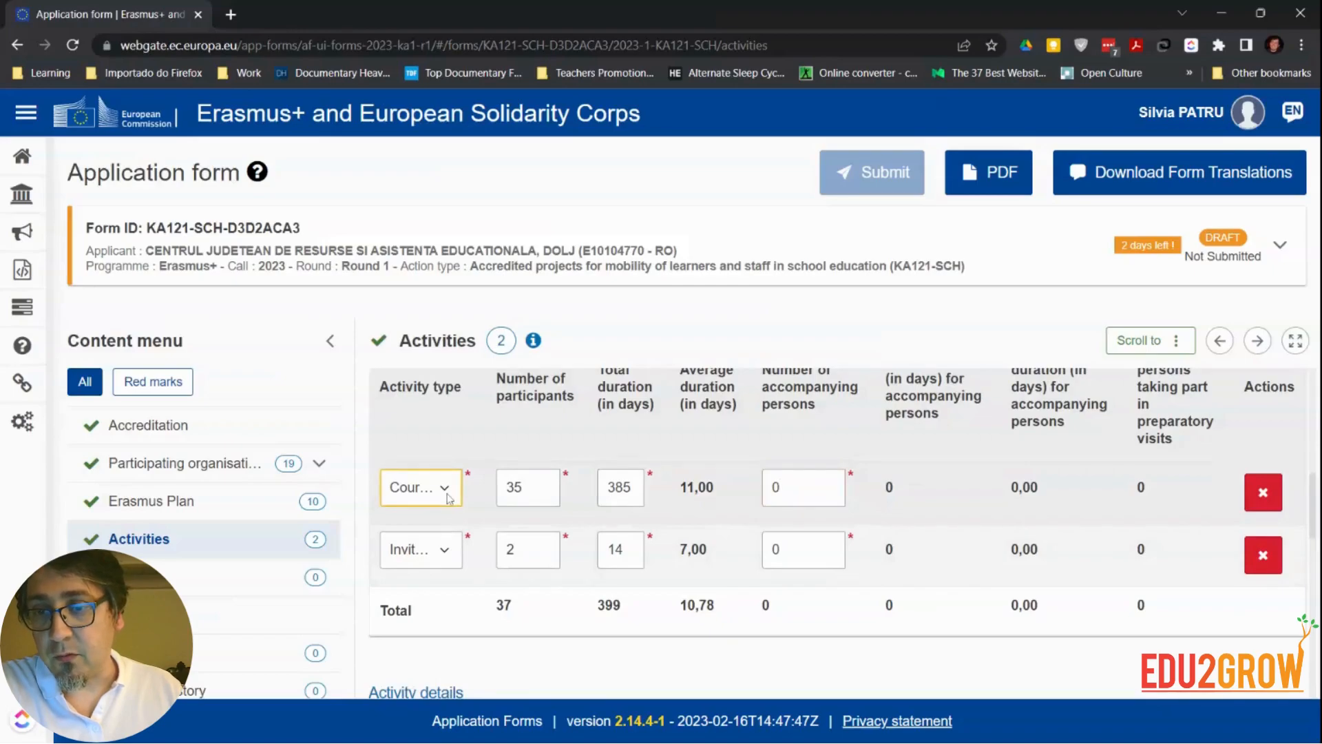
scroll(455, 482, "down", 1)
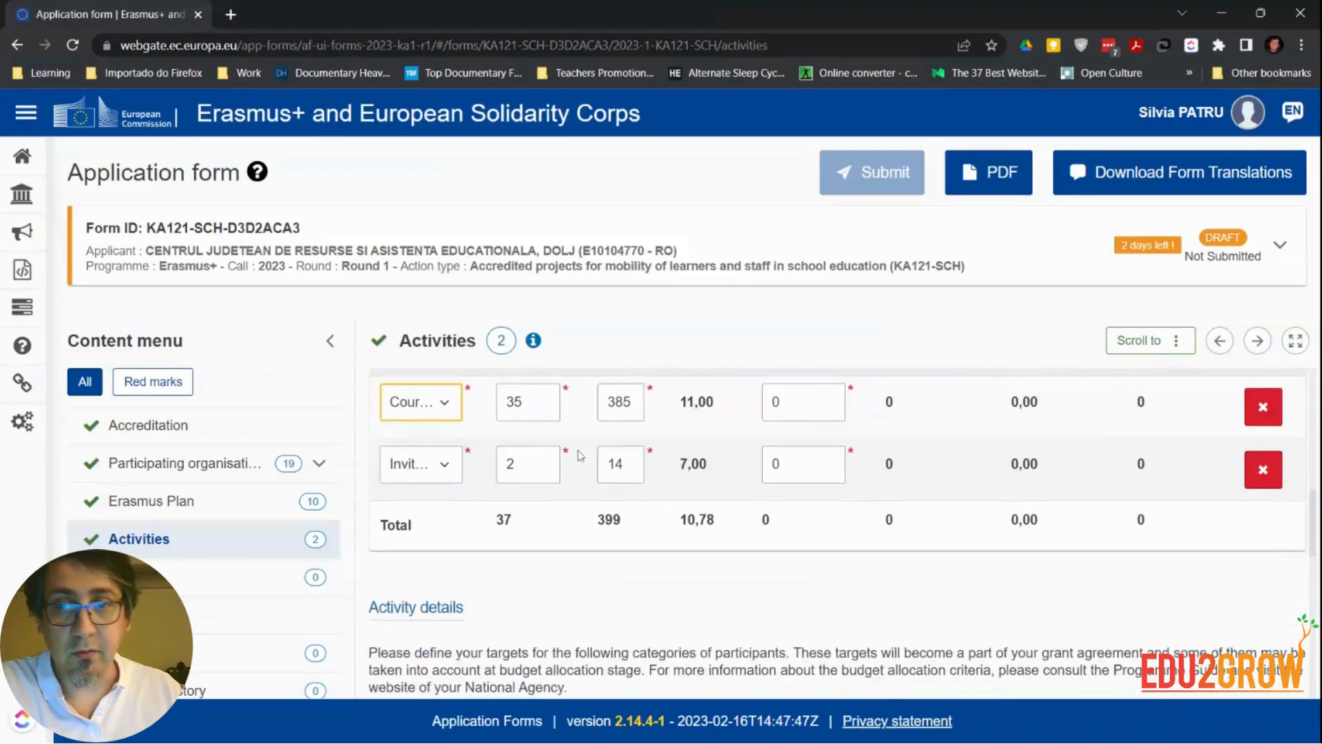
left_click(453, 473)
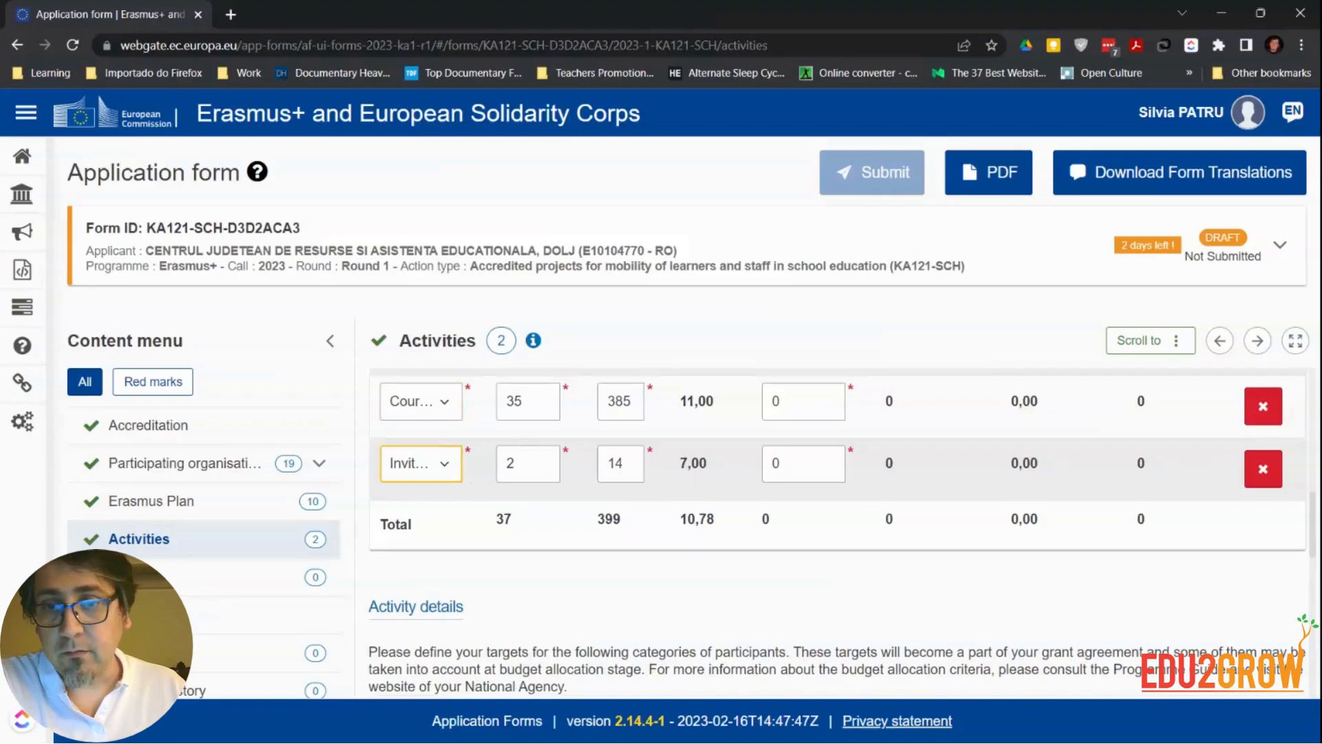
scroll(838, 523, "up", 1)
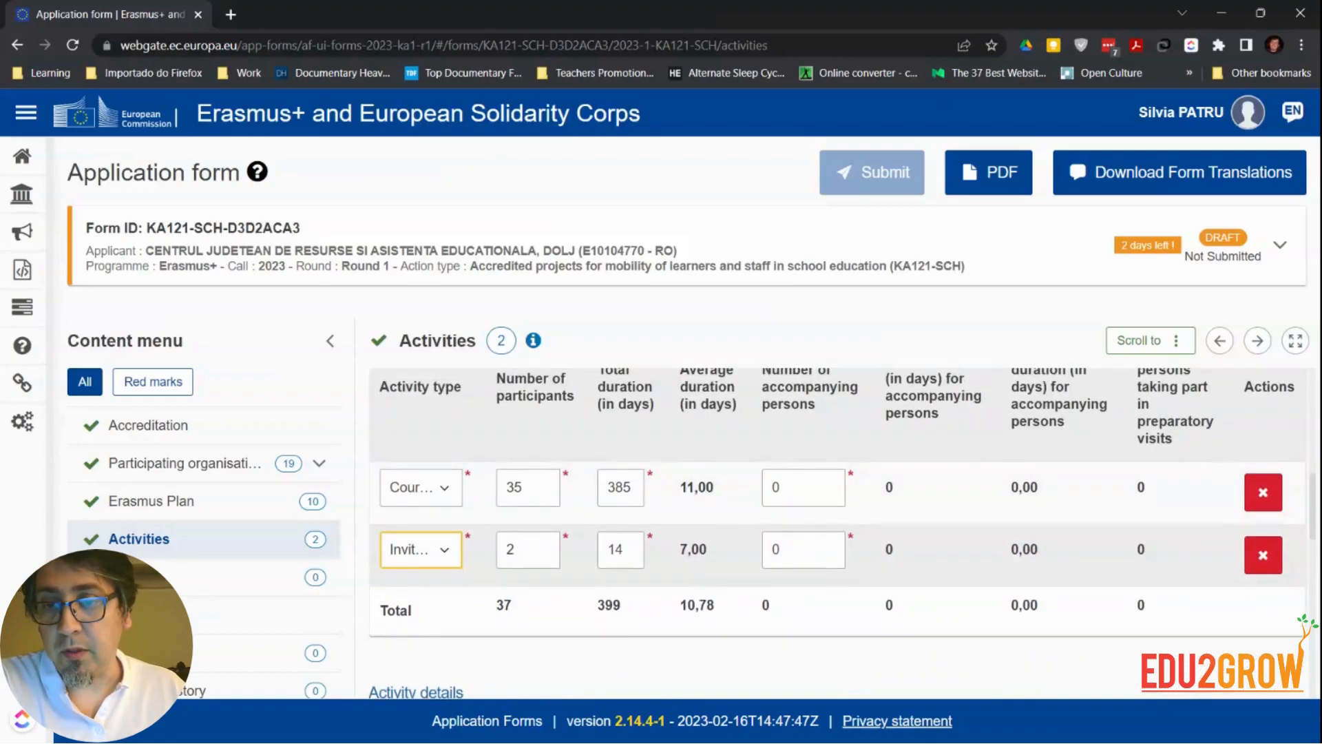
left_click(625, 550)
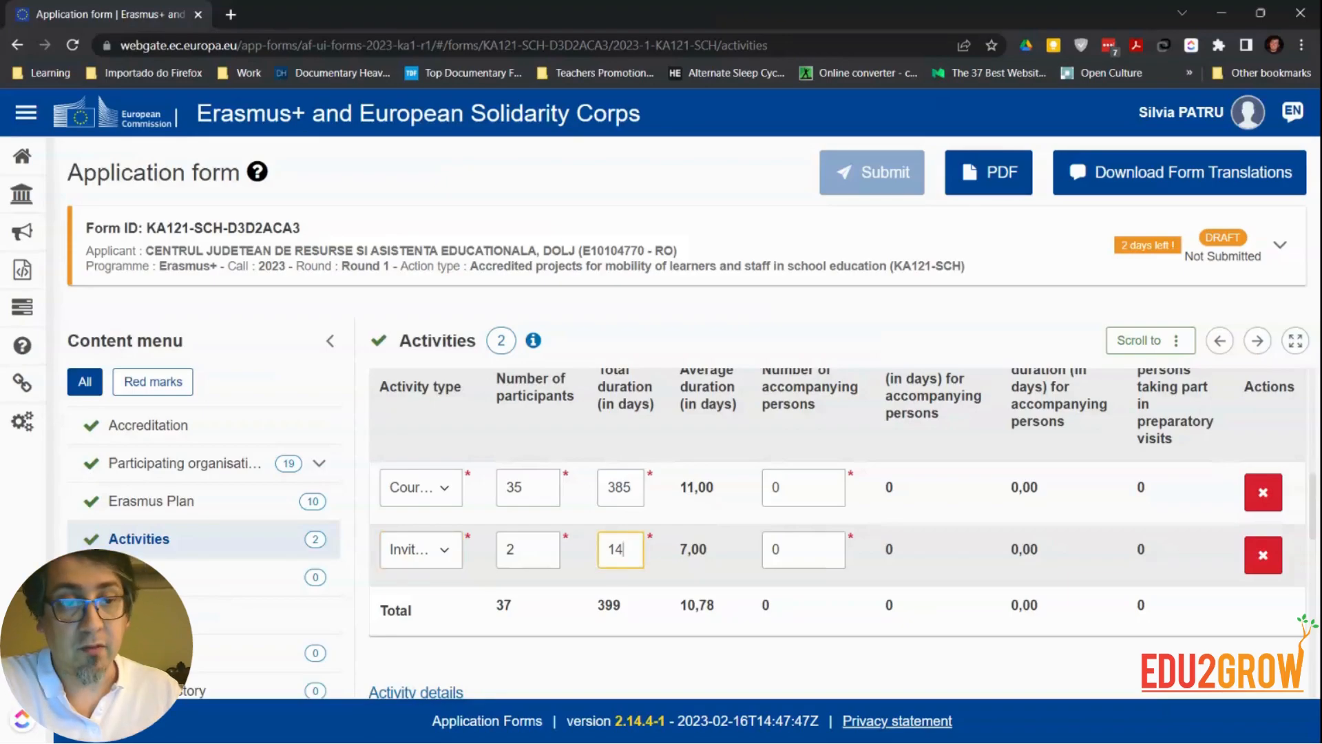
scroll(584, 509, "down", 1)
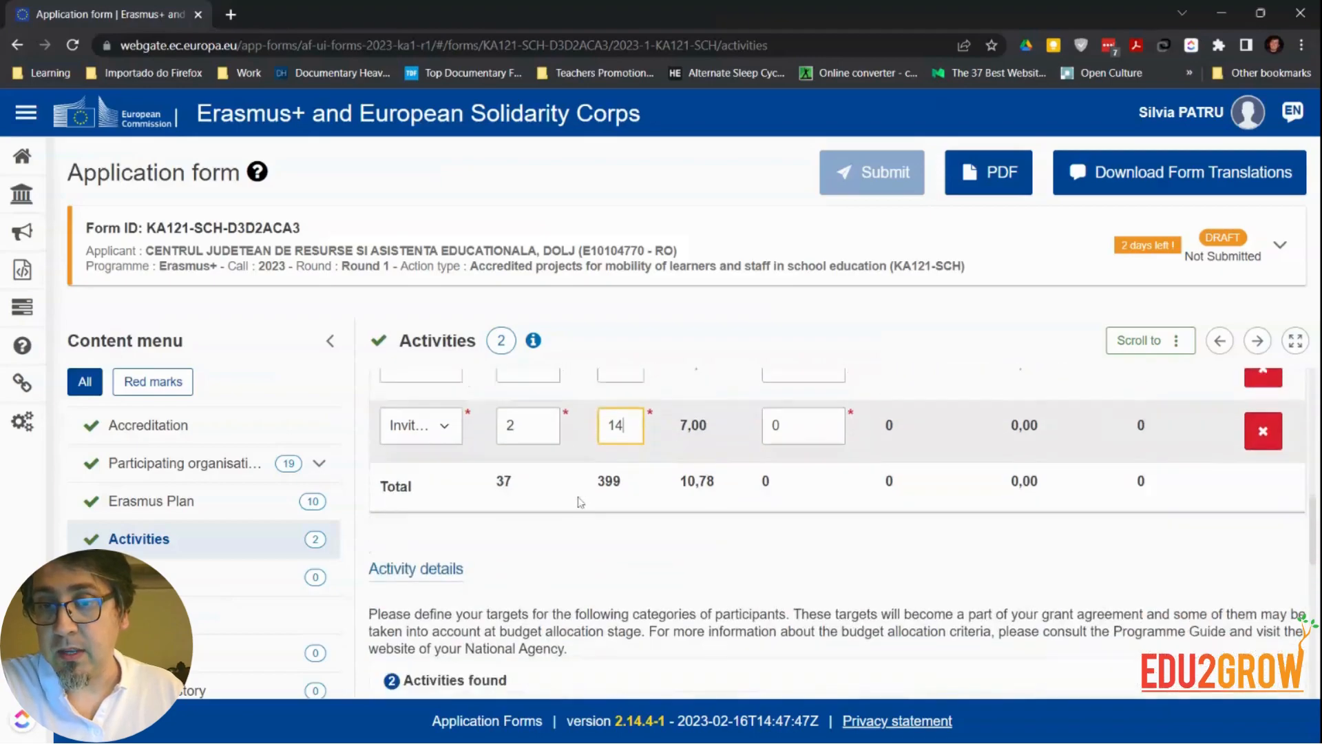
scroll(667, 461, "up", 2)
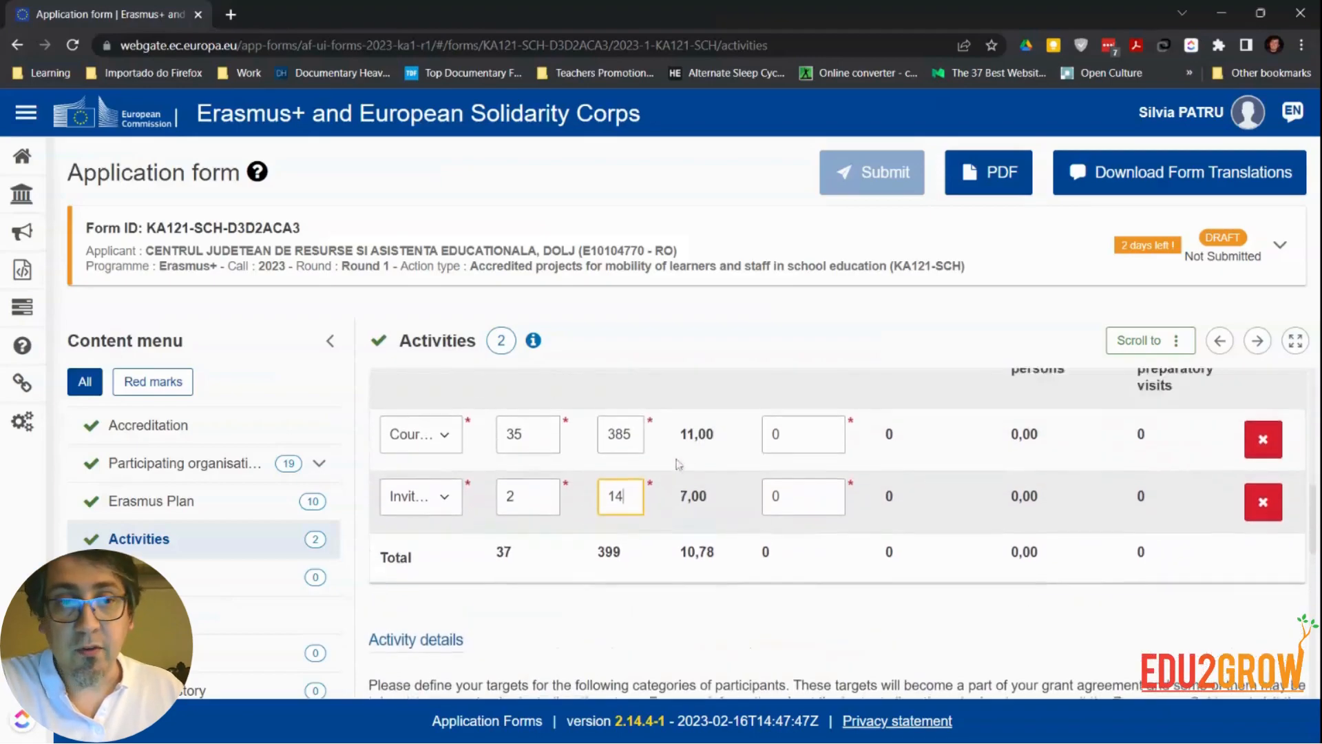
Step: Review the Activity details table, including the explanations for fewer opportunities, blended mobility and green travel participants
scroll(685, 458, "down", 5)
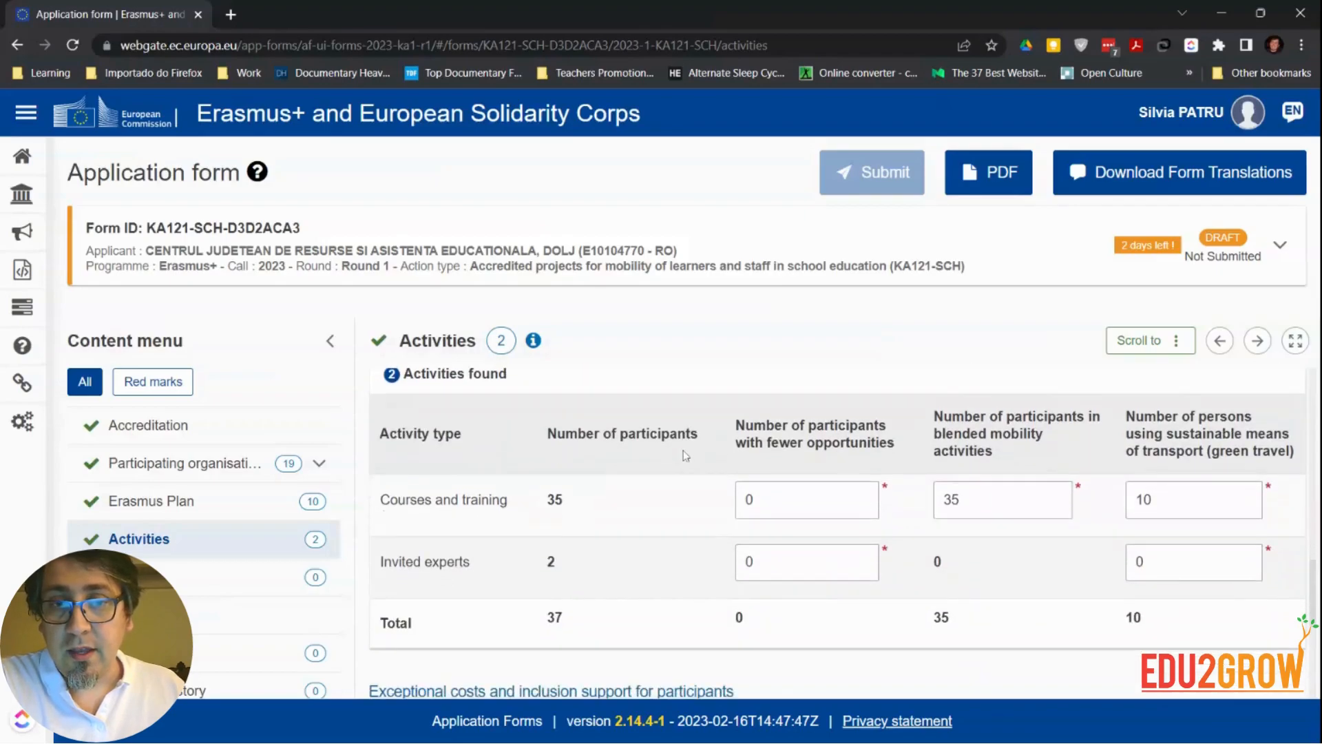
scroll(679, 474, "down", 2)
scroll(676, 480, "up", 2)
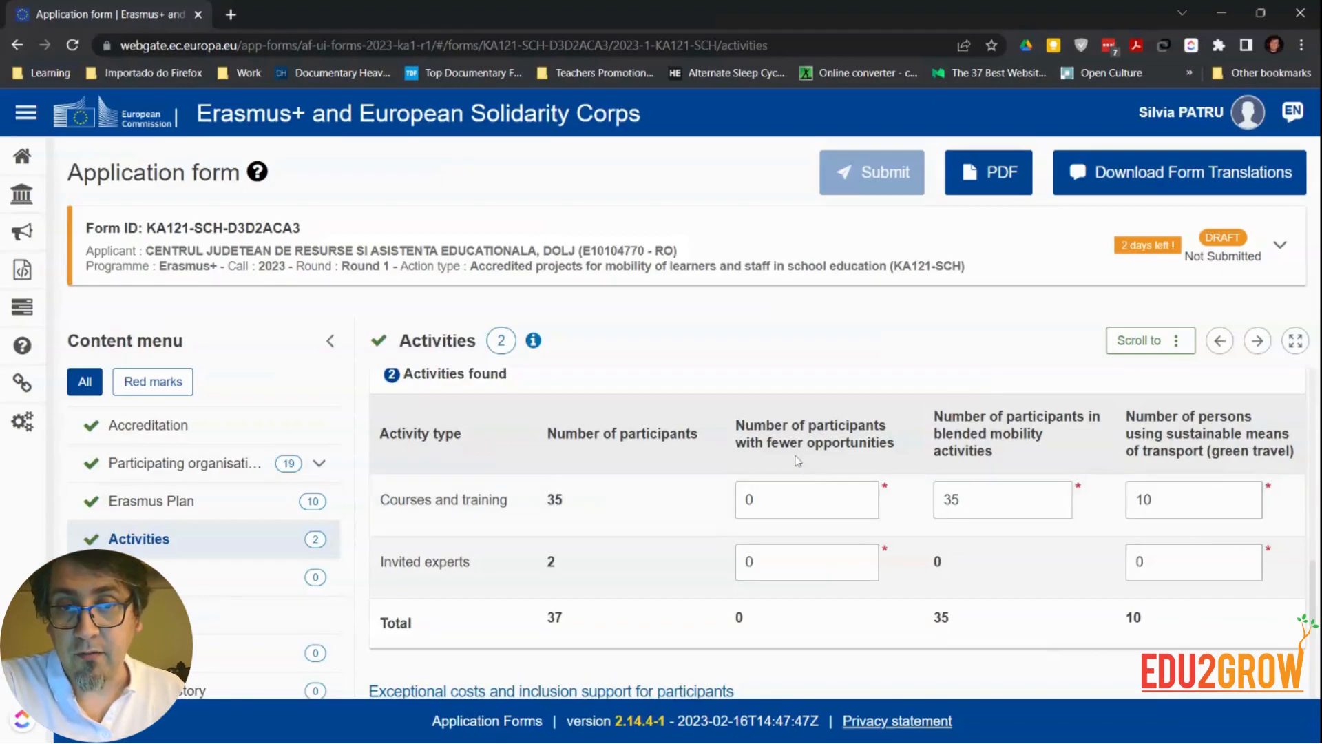
mouse_move(782, 447)
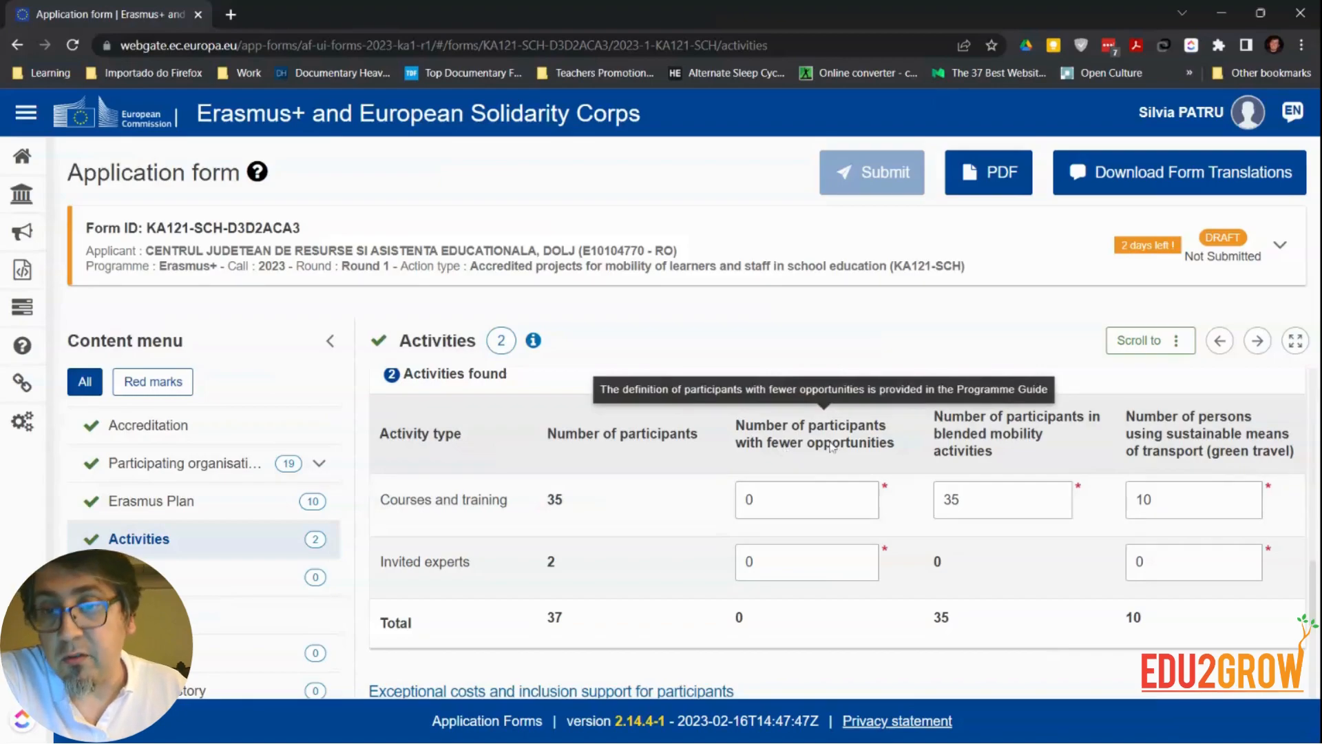
mouse_move(966, 443)
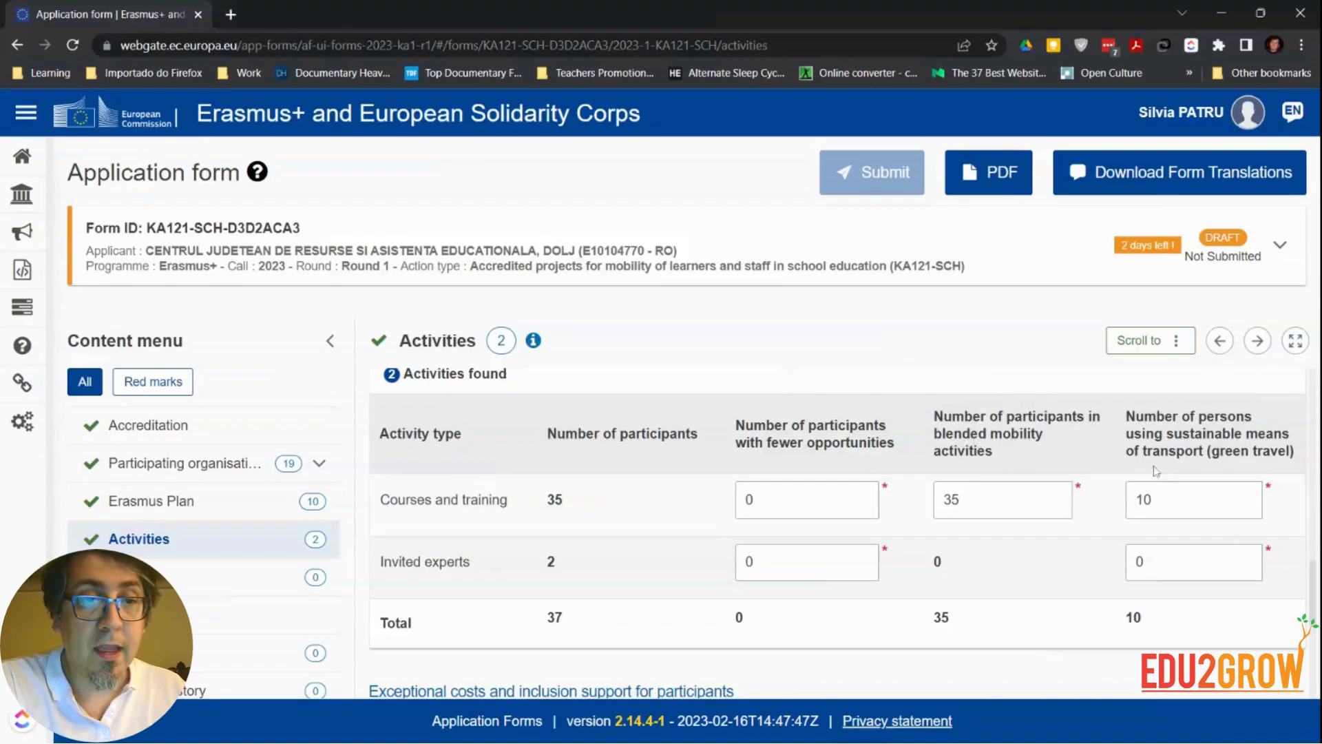
mouse_move(1147, 449)
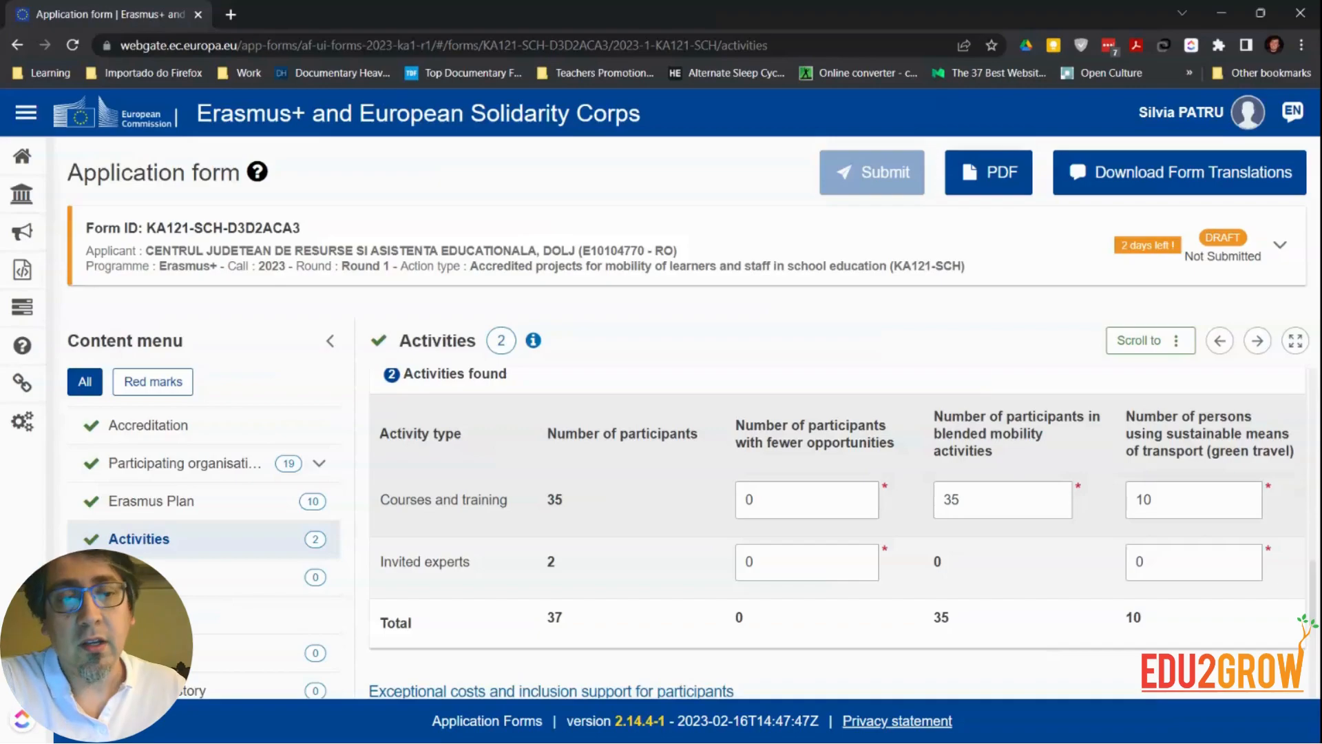
Step: Read the Exceptional costs and inclusion support for participants section and compare it with the participant targets above it
scroll(802, 434, "down", 4)
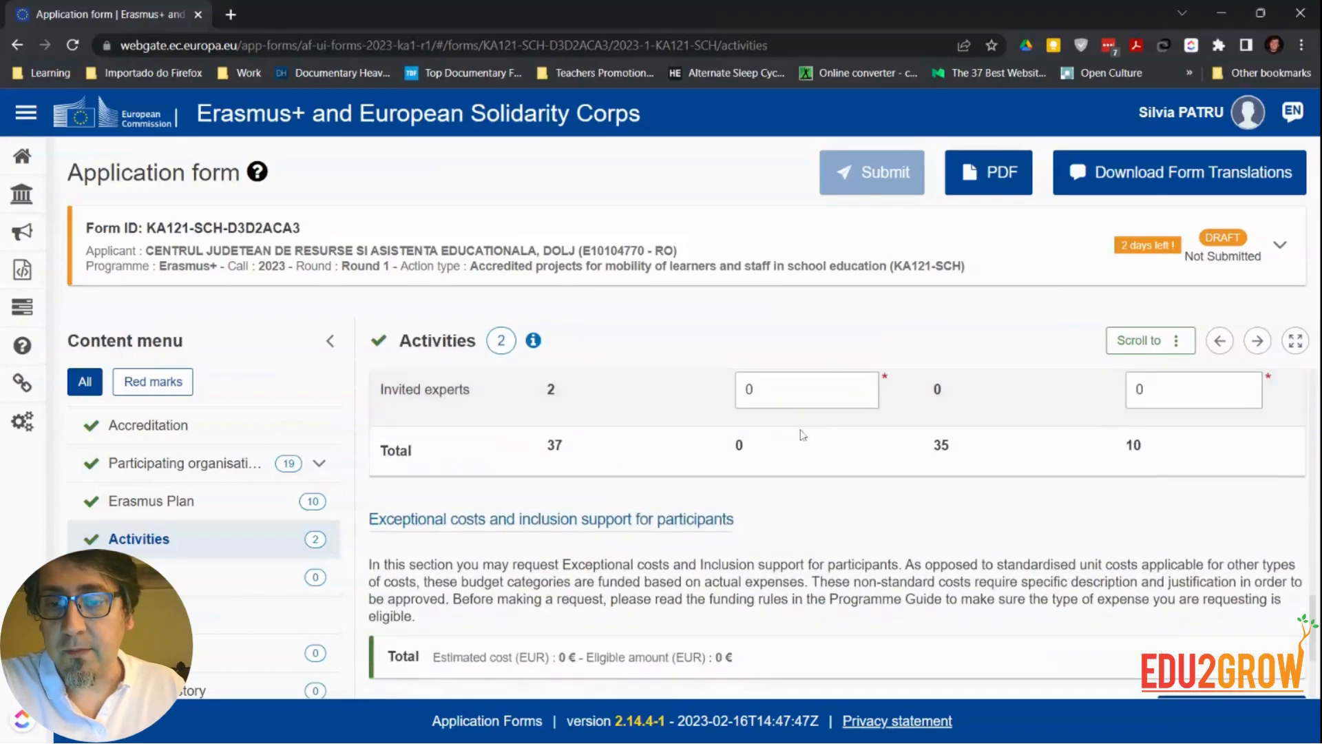
scroll(833, 451, "up", 3)
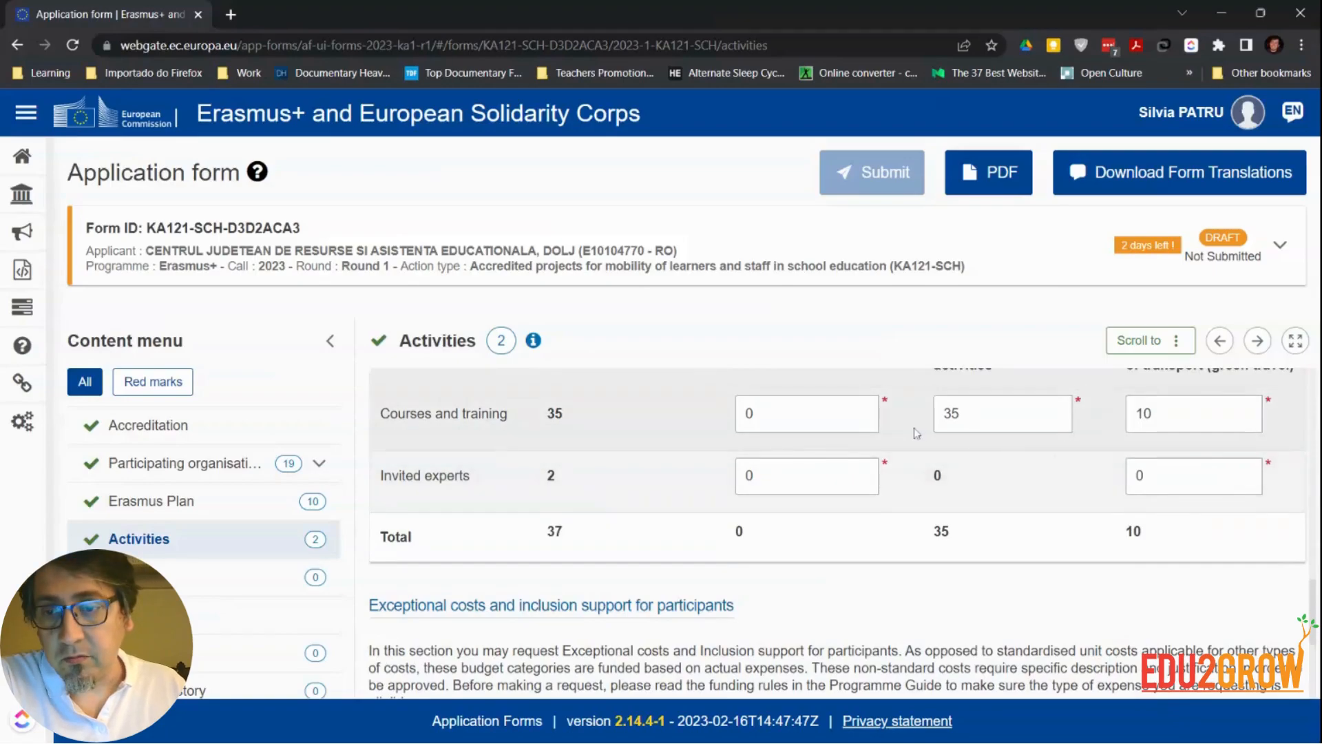
scroll(915, 427, "down", 4)
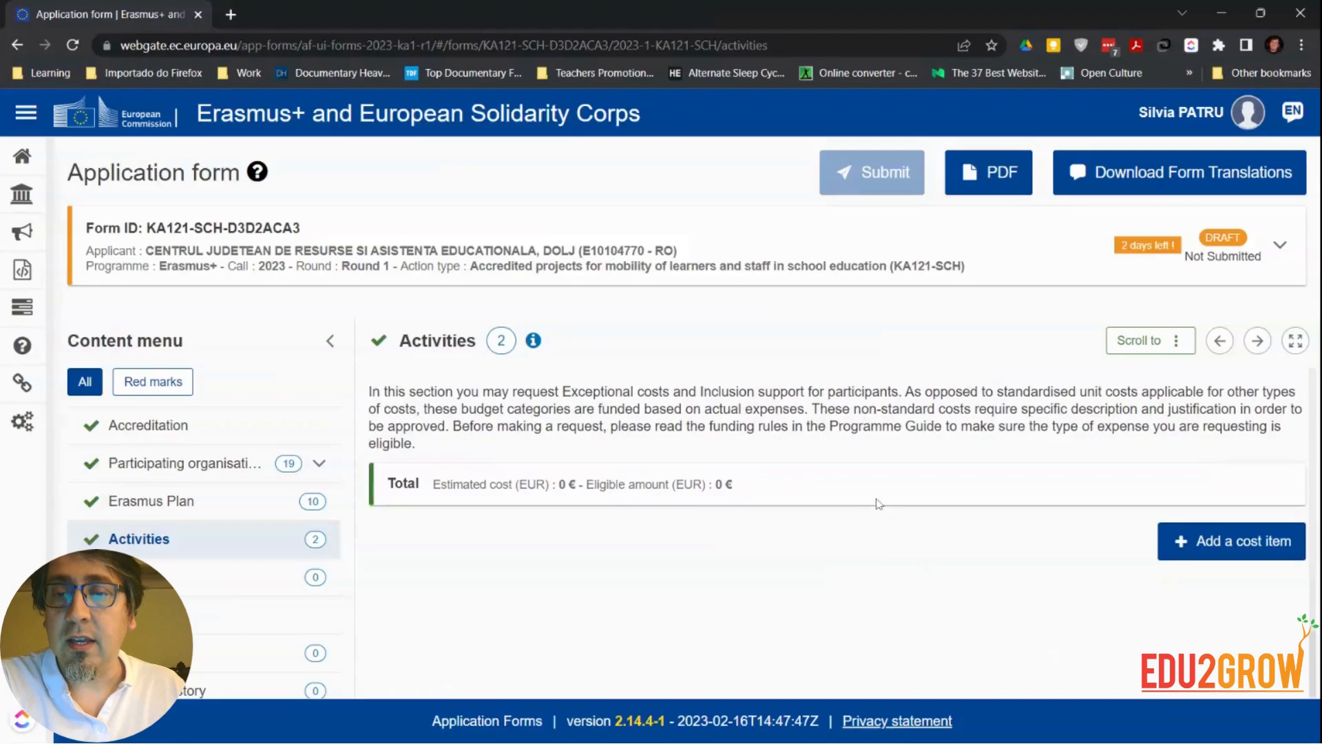
scroll(832, 449, "up", 3)
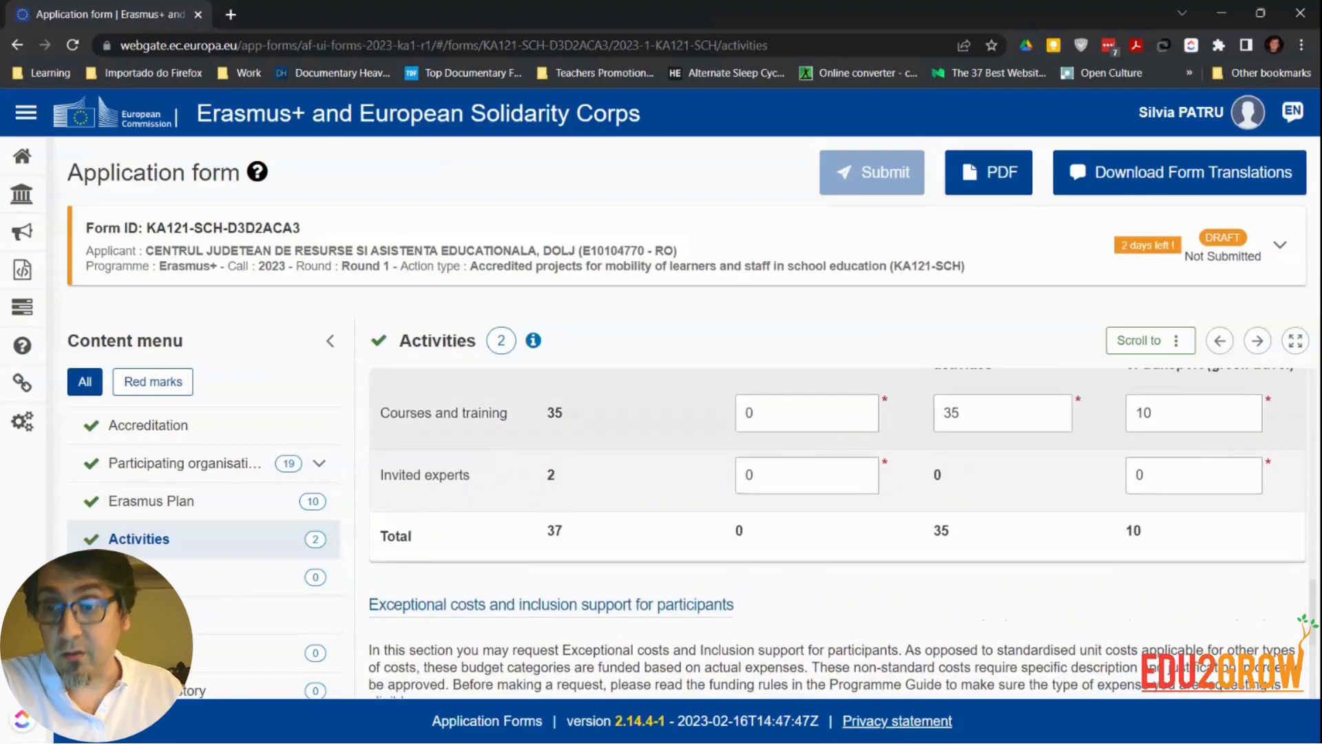
scroll(865, 434, "down", 3)
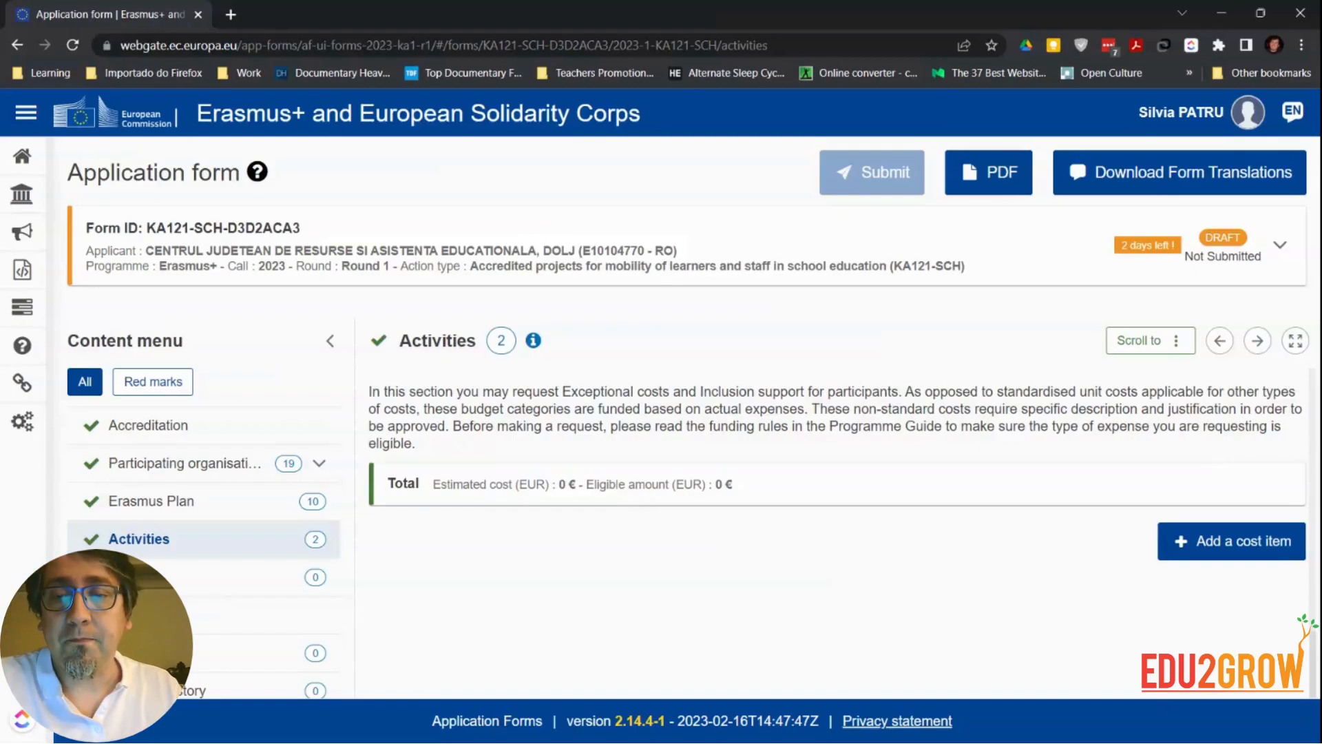
Step: Add a cost item to the exceptional costs and review its fields, from cost type and activity type through eligible amount
left_click(1226, 541)
scroll(1212, 544, "down", 3)
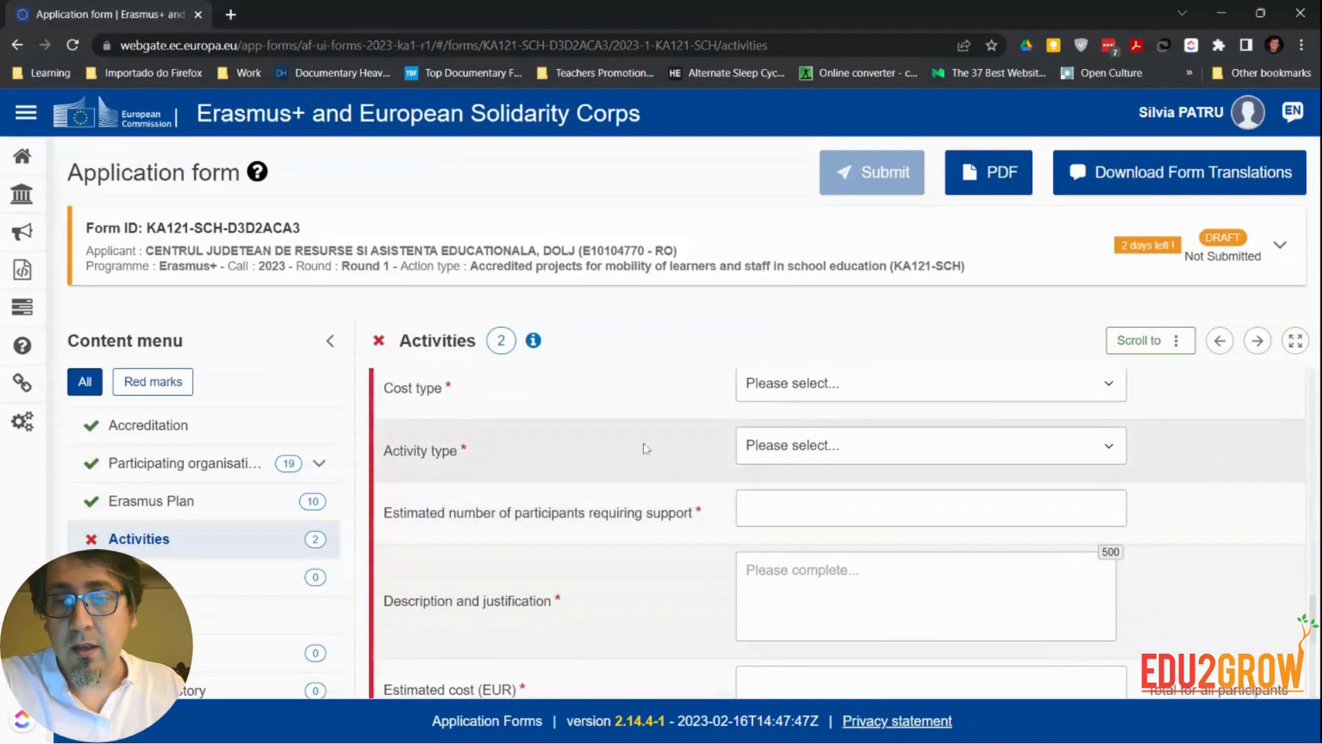
scroll(713, 468, "up", 1)
scroll(716, 475, "down", 3)
scroll(716, 475, "down", 1)
scroll(714, 478, "up", 1)
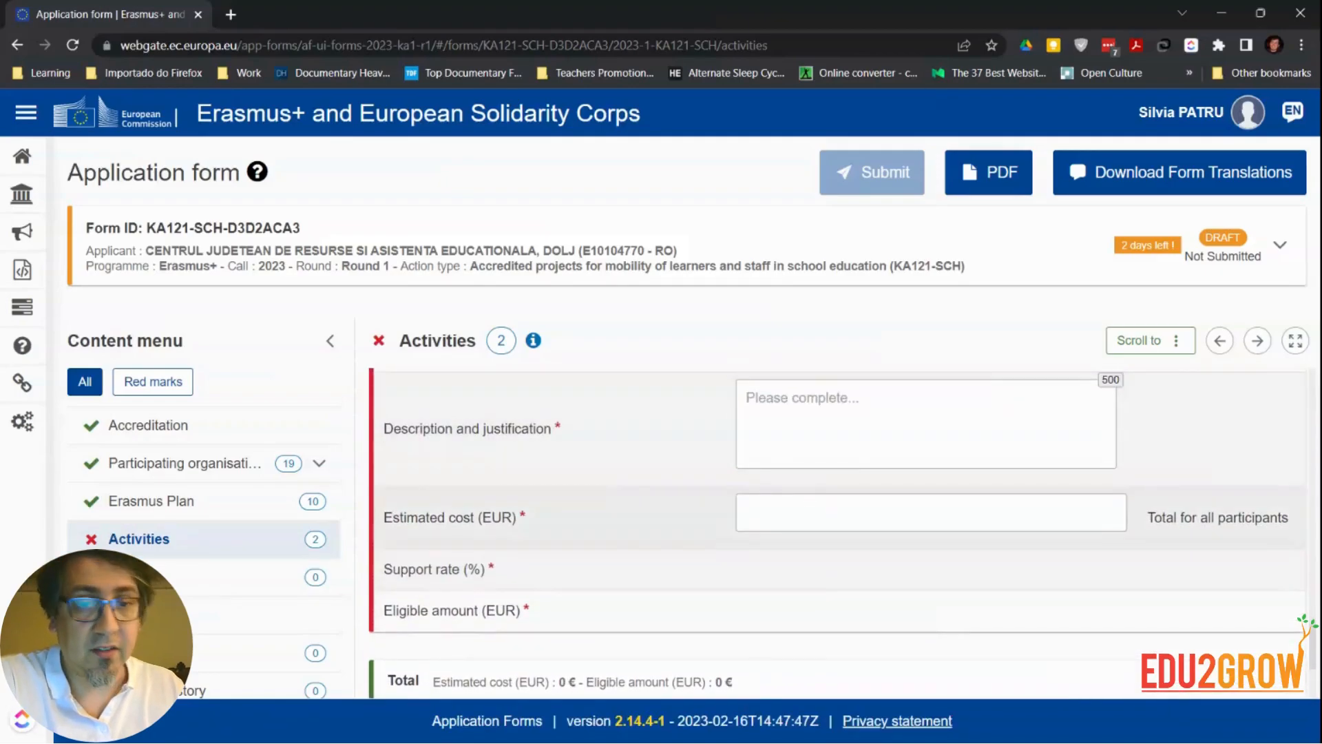
scroll(859, 517, "down", 3)
scroll(964, 534, "up", 6)
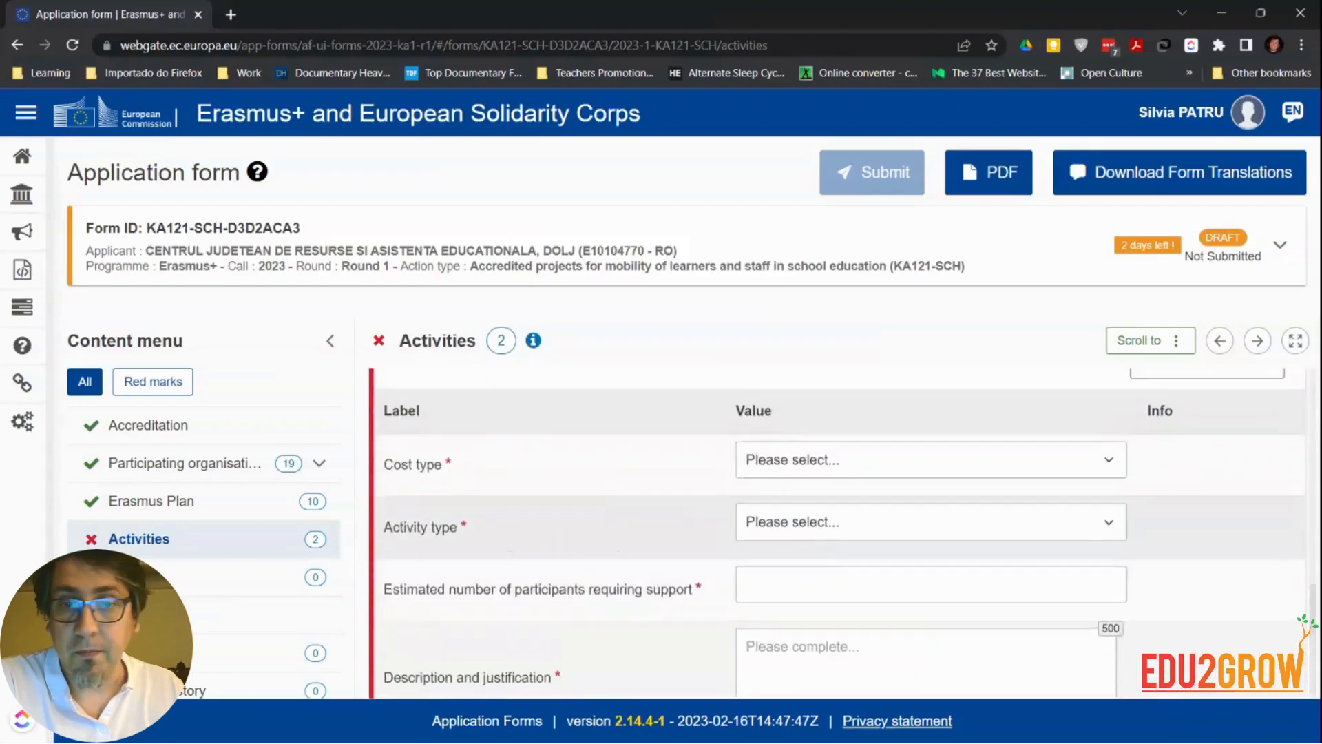
Step: Check the Cost type and Activity type choices of the new cost item
scroll(894, 486, "up", 1)
left_click(899, 473)
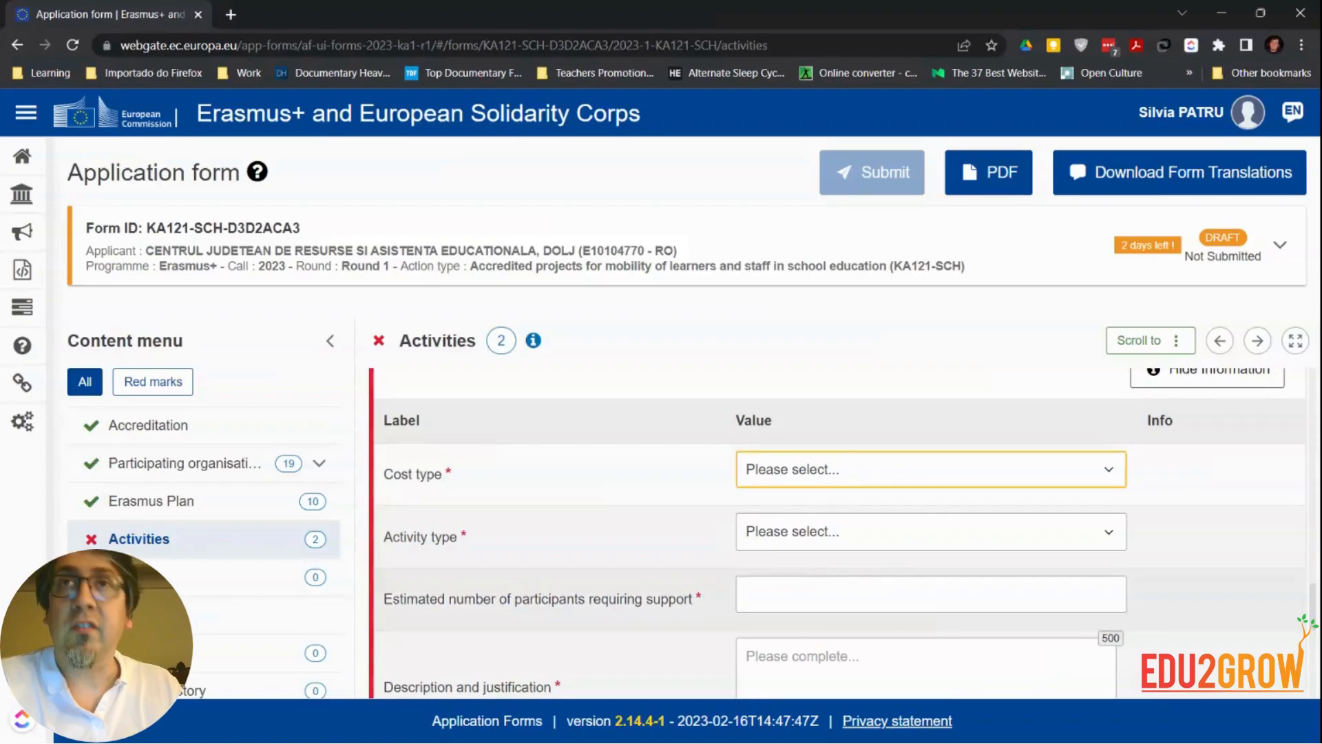
left_click(829, 386)
scroll(904, 428, "up", 1)
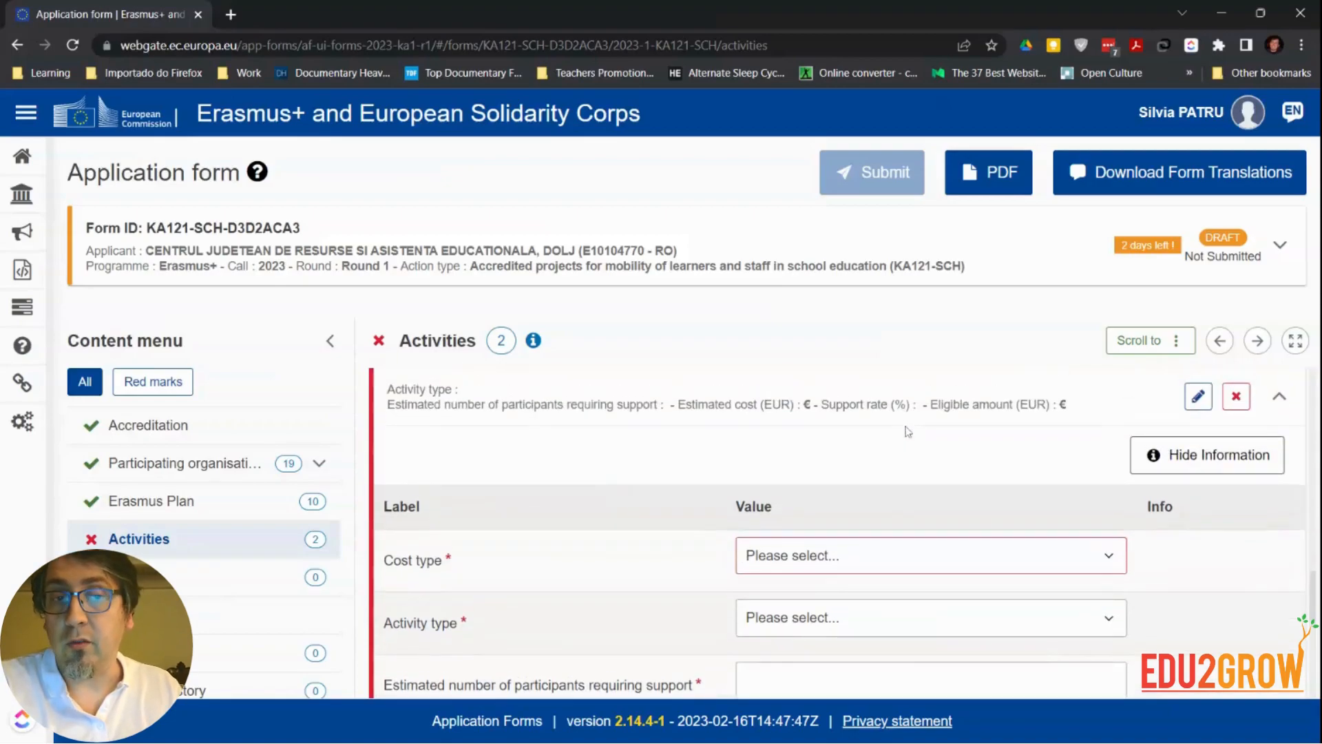
scroll(967, 462, "down", 1)
left_click(946, 535)
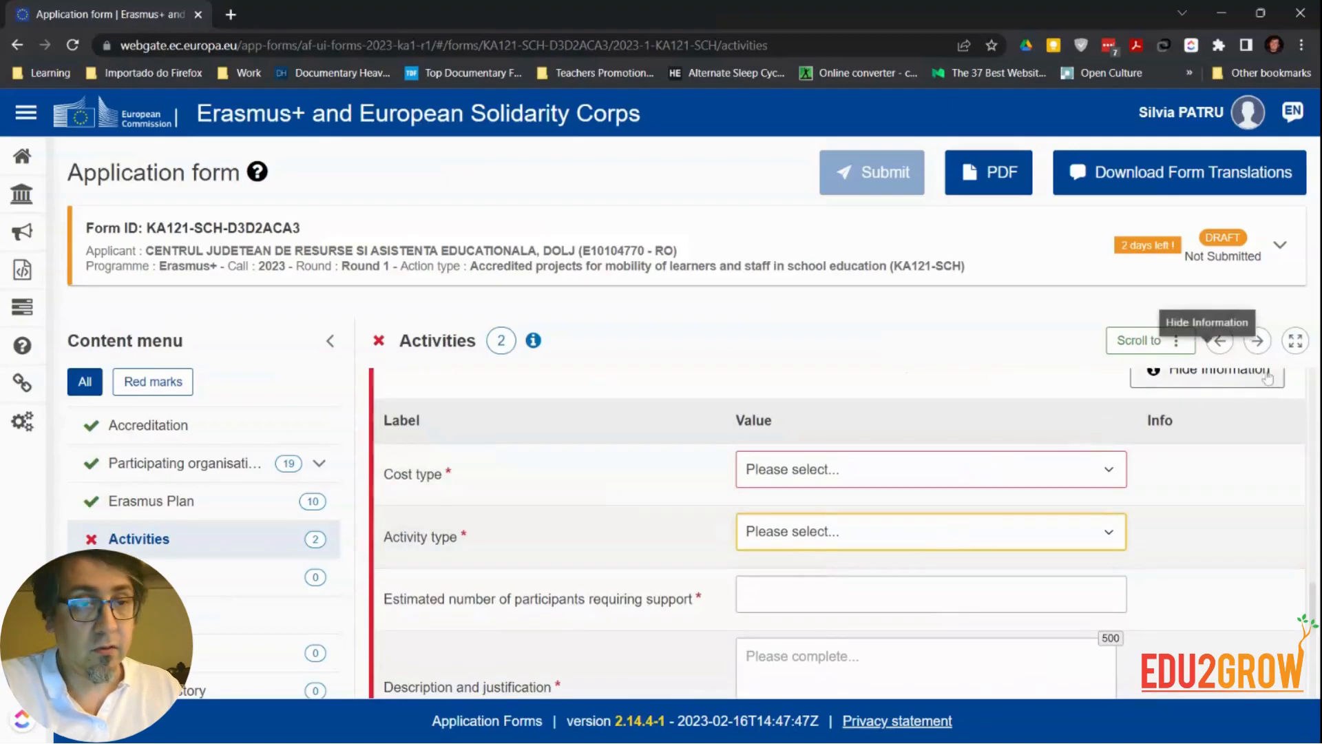
Step: Delete the empty cost item from the Activities section and confirm its removal
scroll(1214, 355, "up", 2)
left_click(1236, 482)
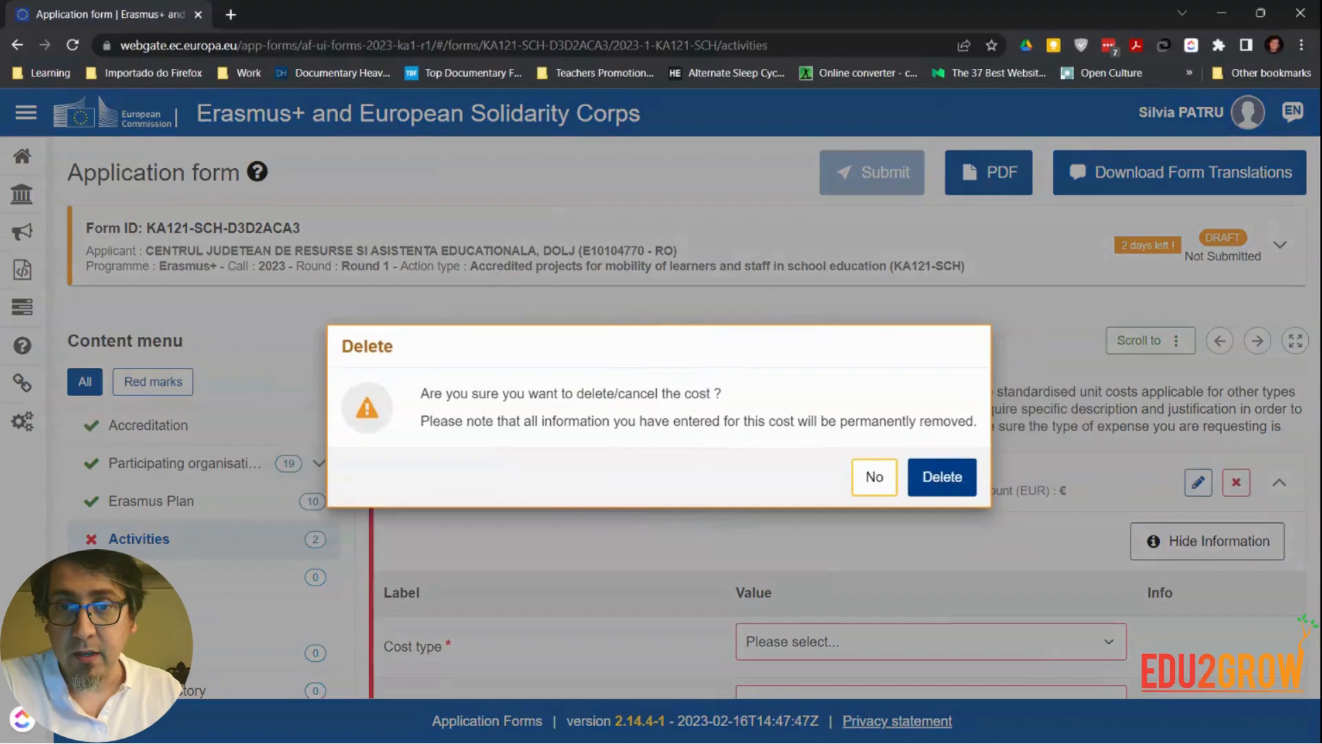
left_click(938, 482)
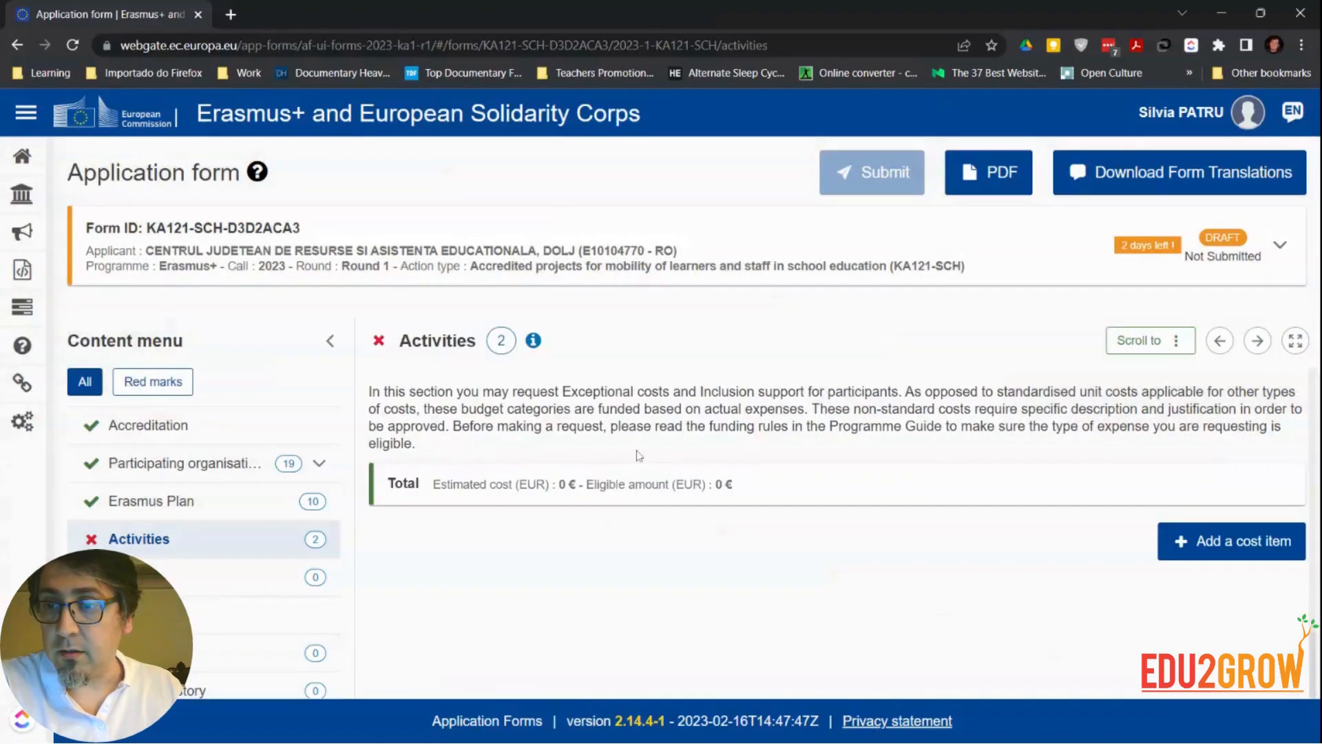
Step: Open the Annexes section and review the download and upload requirements for the Declaration on Honour and the Mandates
left_click(230, 586)
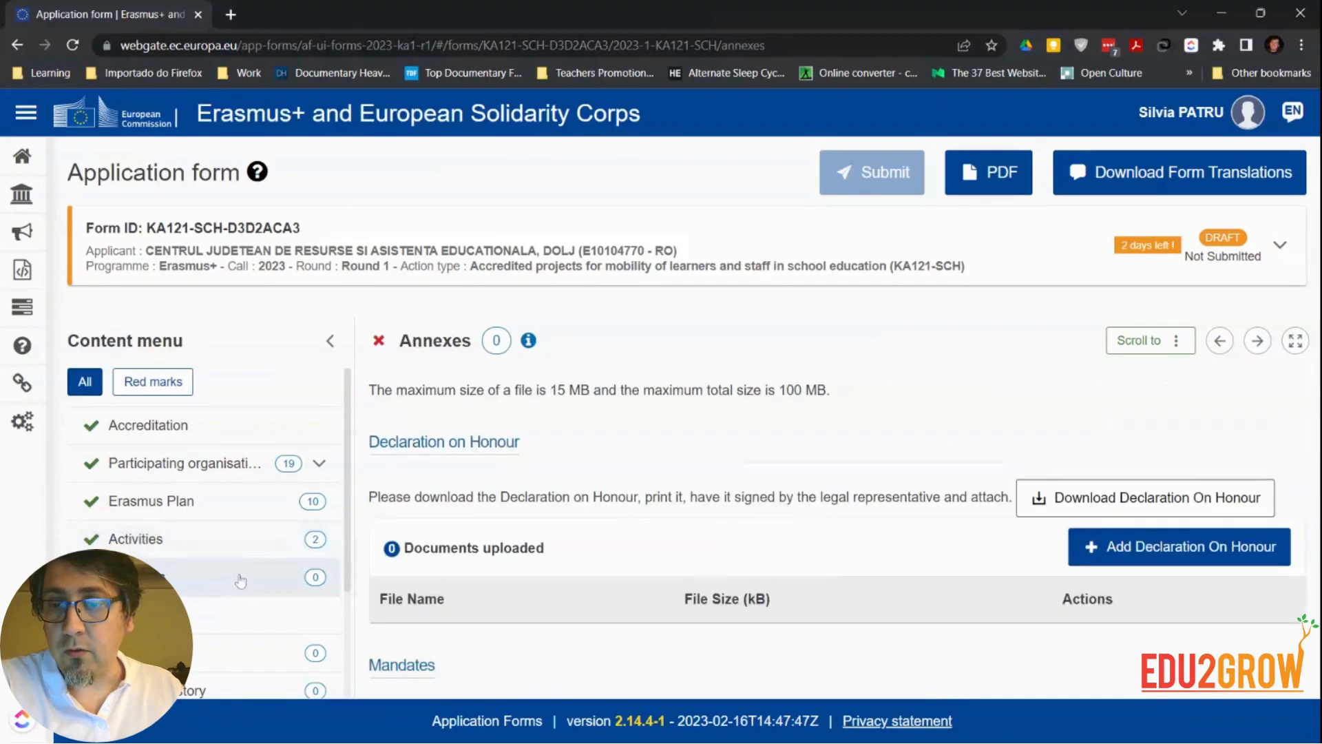
scroll(647, 448, "down", 1)
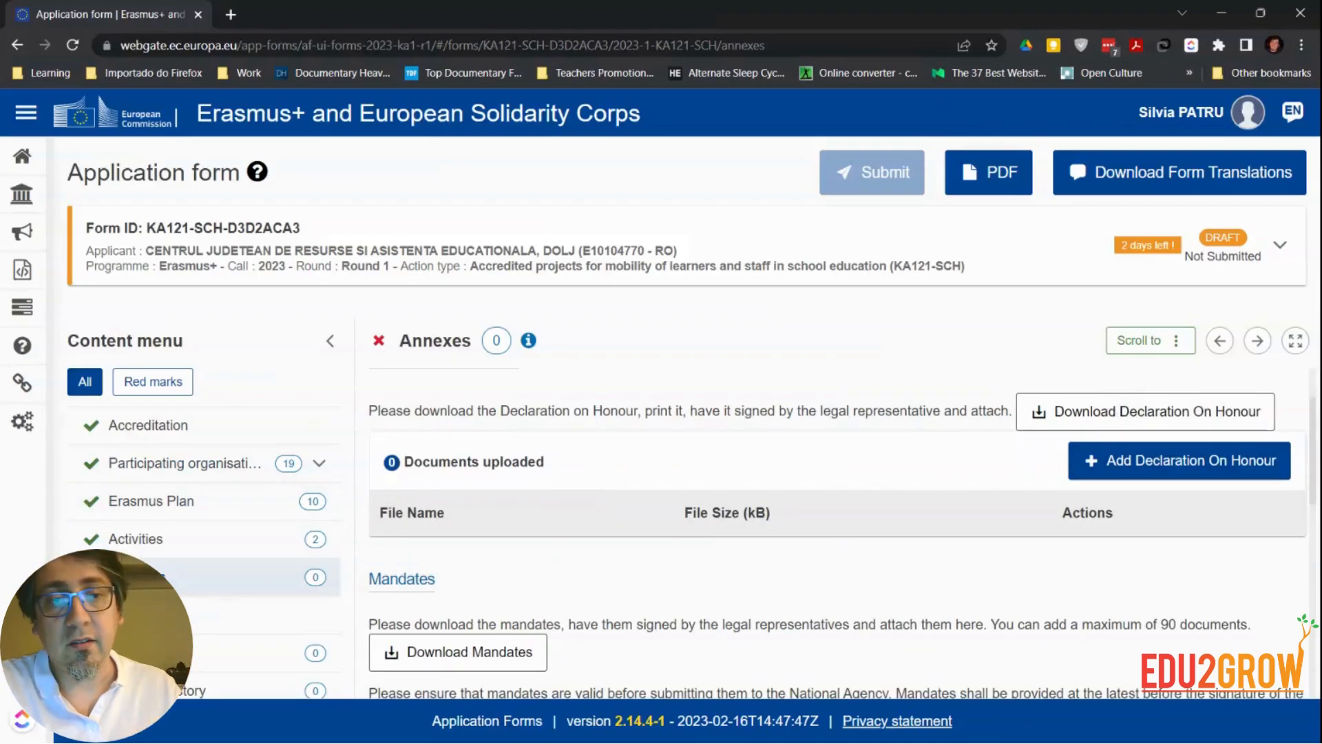
scroll(743, 515, "down", 1)
scroll(742, 515, "down", 1)
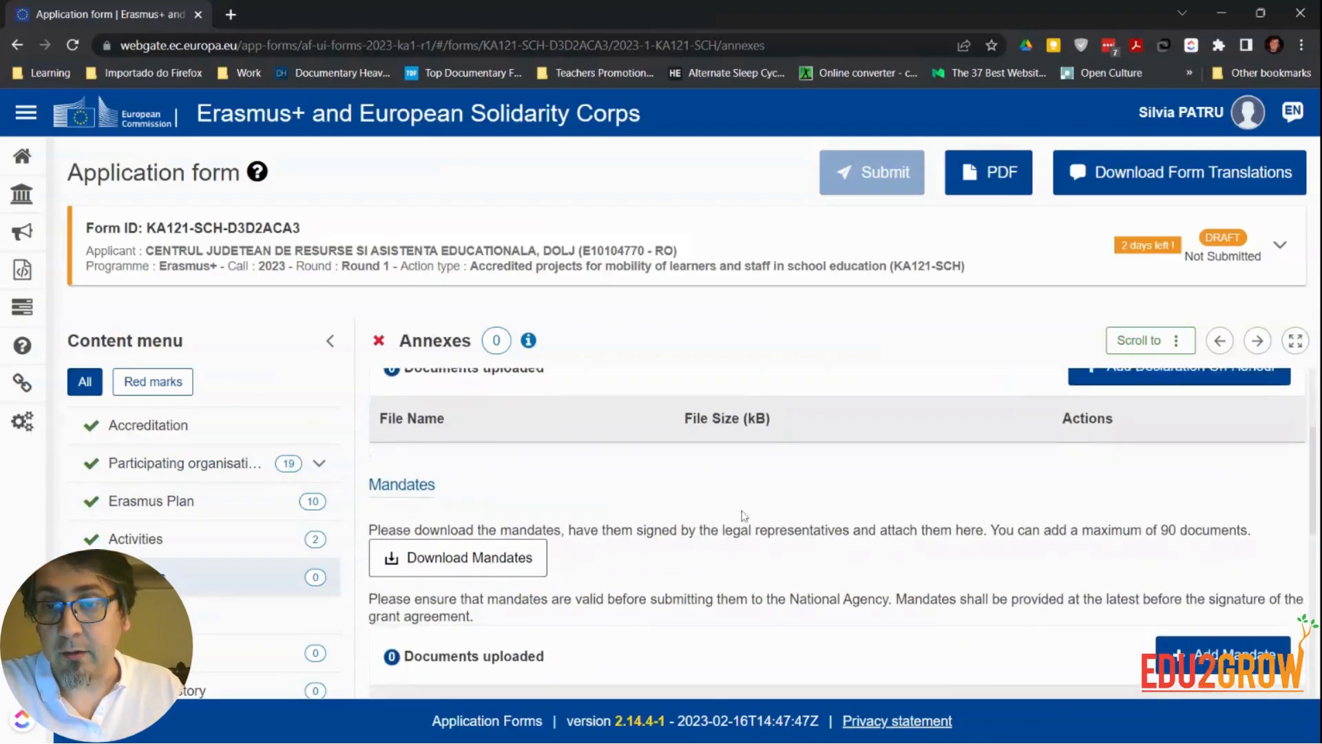
scroll(742, 515, "down", 2)
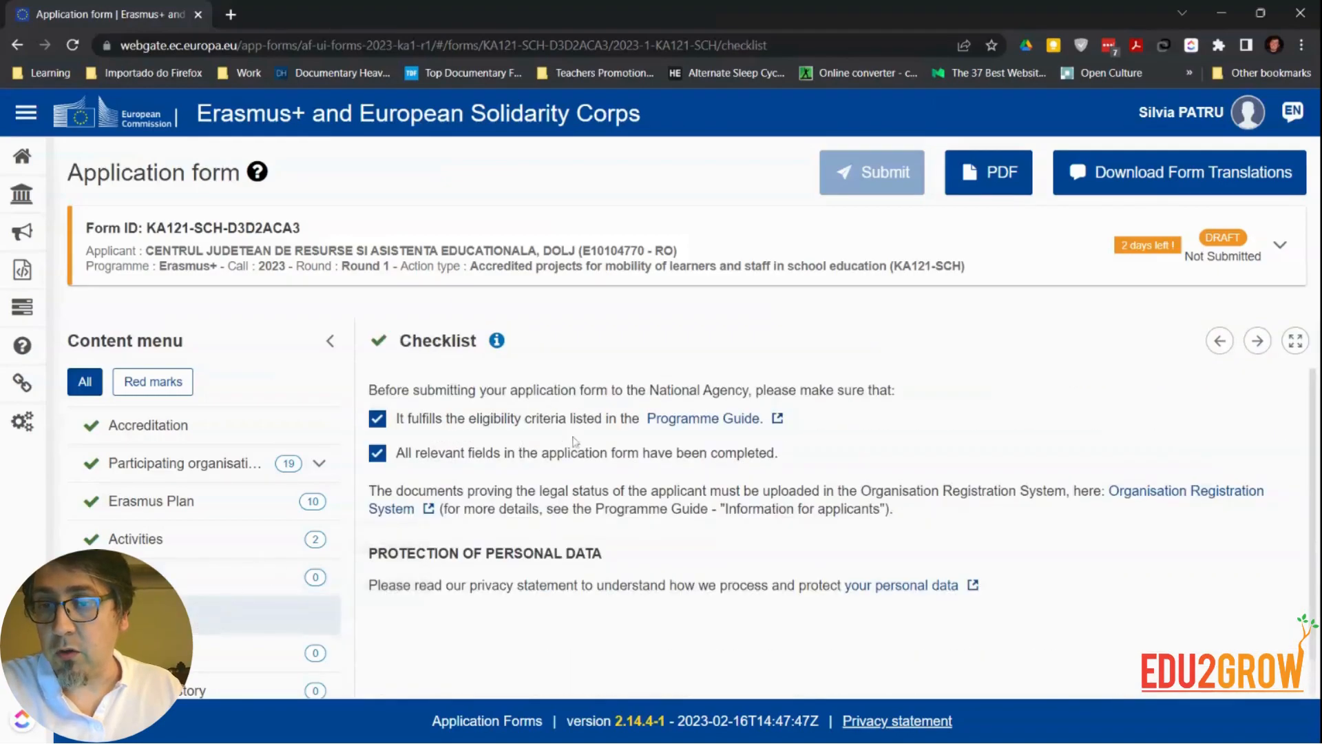
Step: Review the Checklist statements and check the completion marks of the form's sections, including Annexes, Sharing and Submission History
scroll(743, 515, "down", 1)
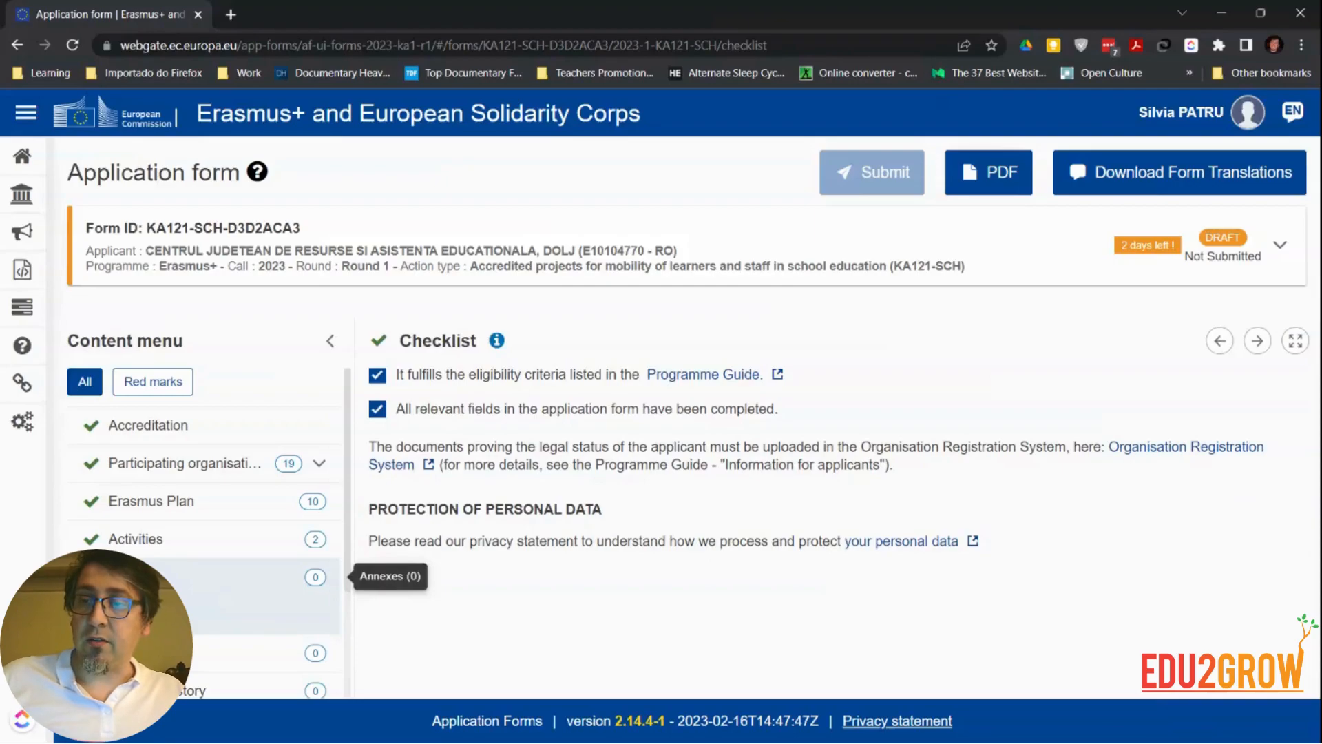
scroll(227, 524, "down", 3)
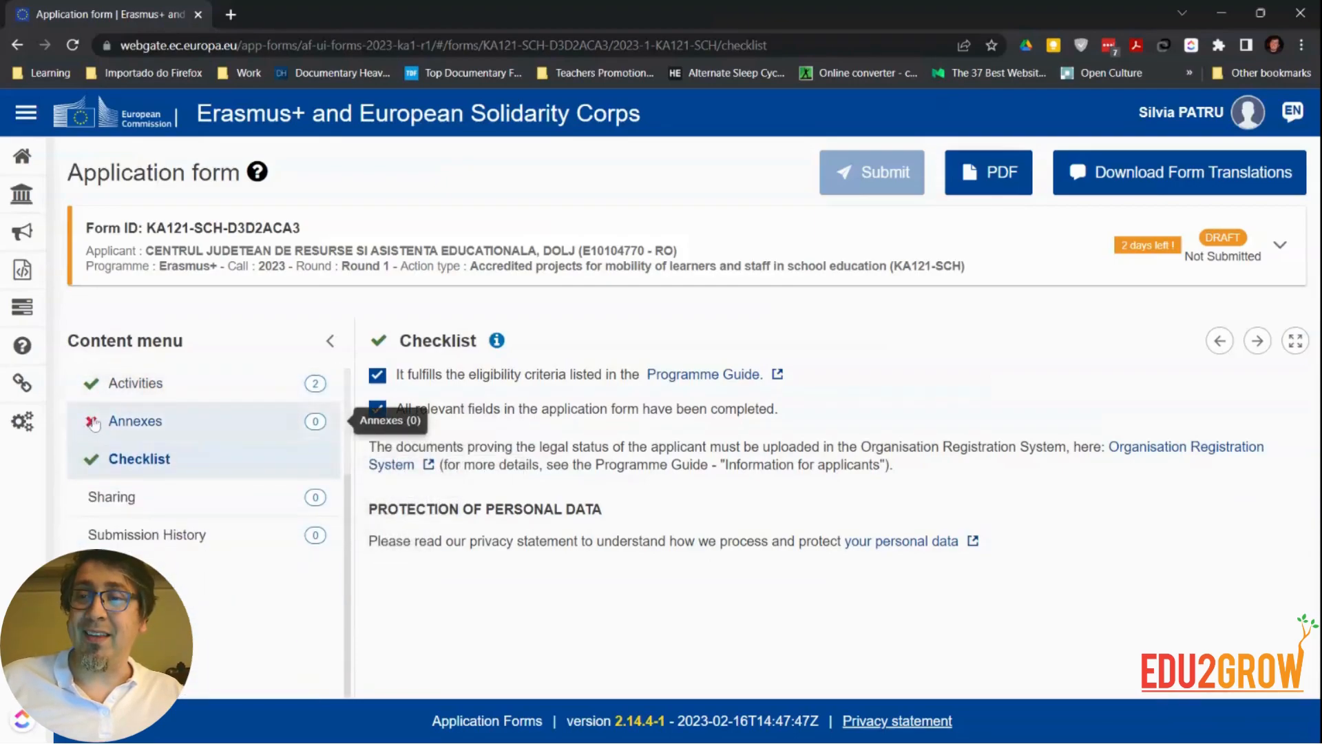
scroll(95, 424, "up", 3)
scroll(101, 508, "down", 2)
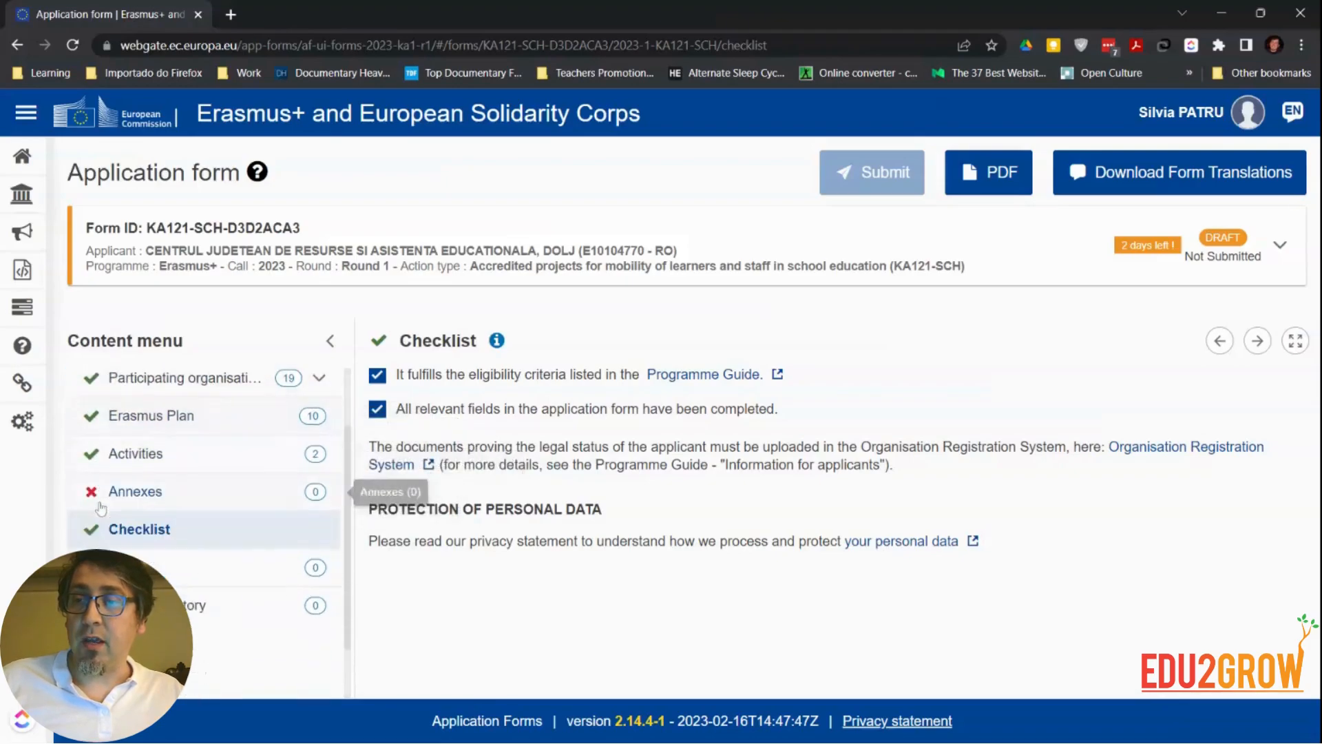
scroll(103, 503, "down", 2)
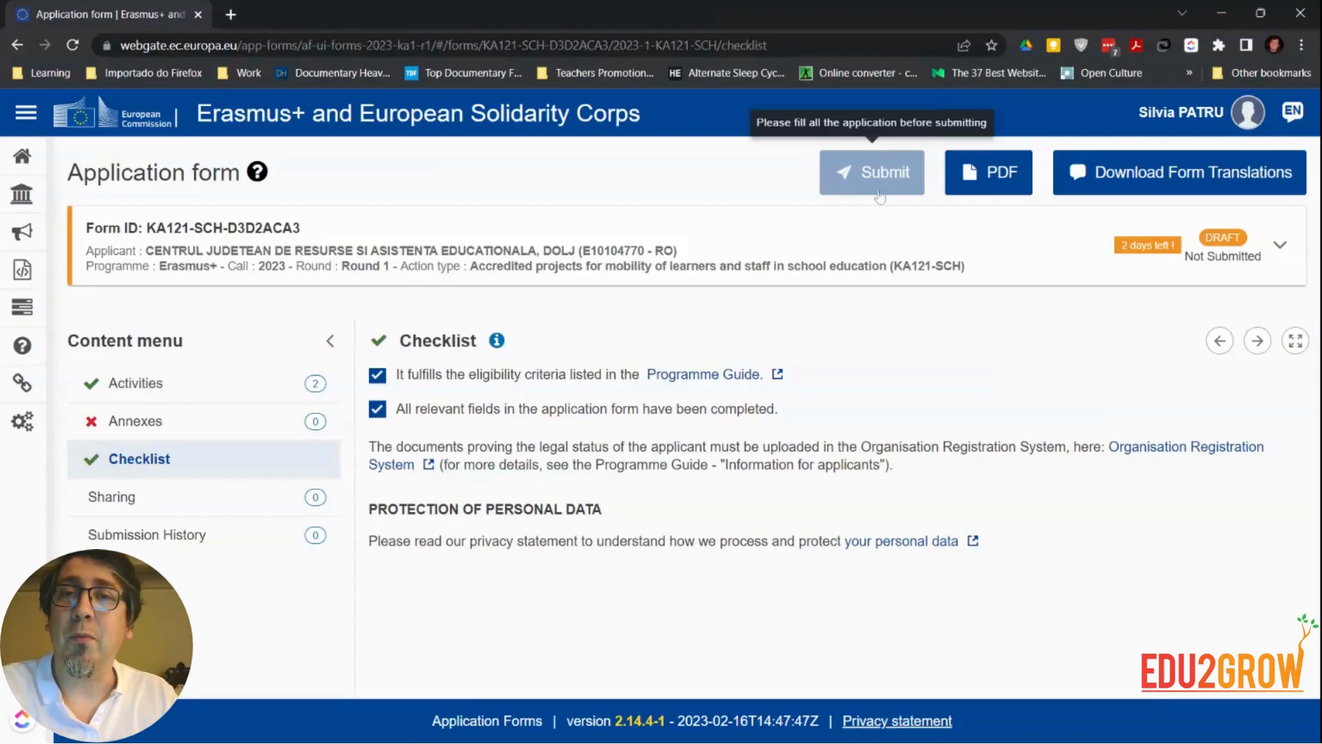
scroll(796, 429, "up", 1)
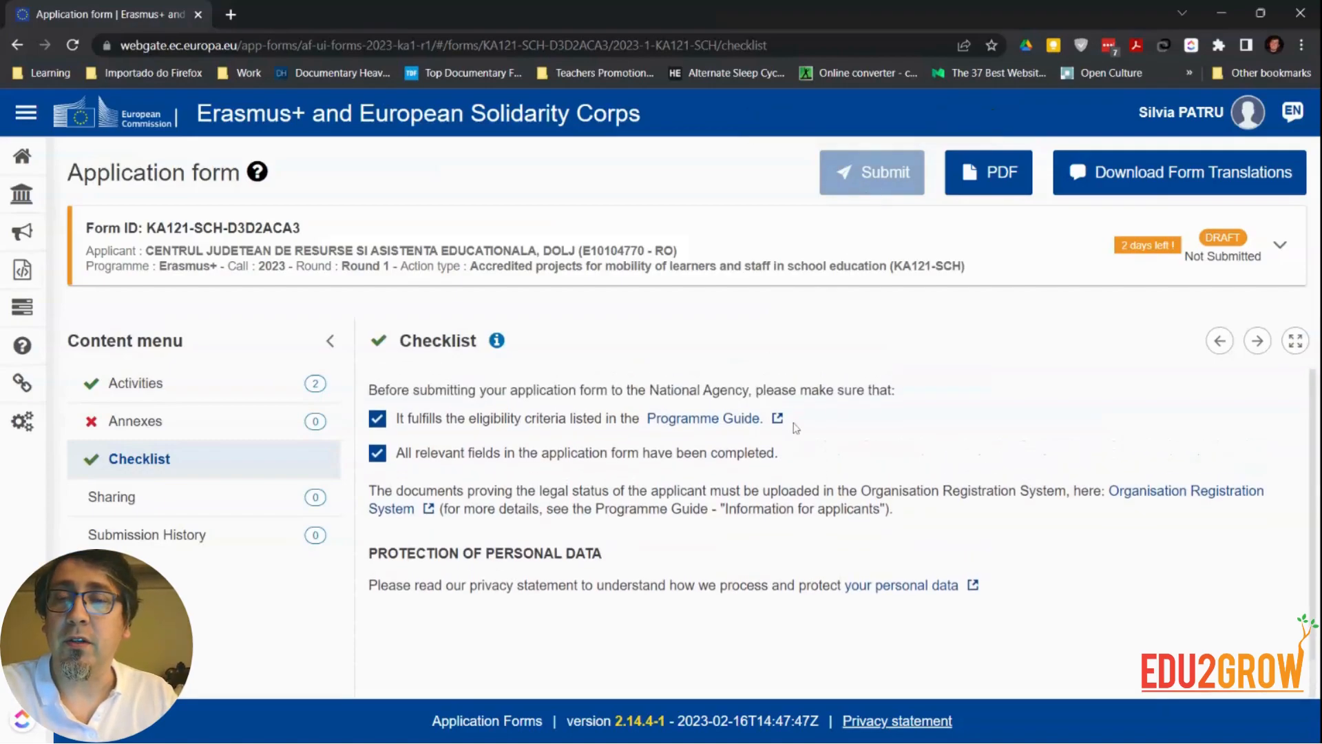